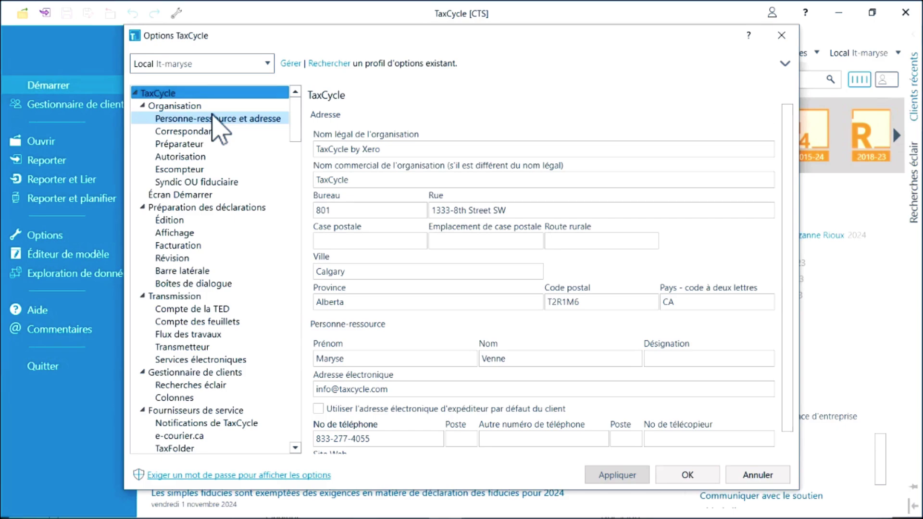
Step through the contact, preparer and transmitter option pages to the Compte des feuillets page.
left_click(213, 117)
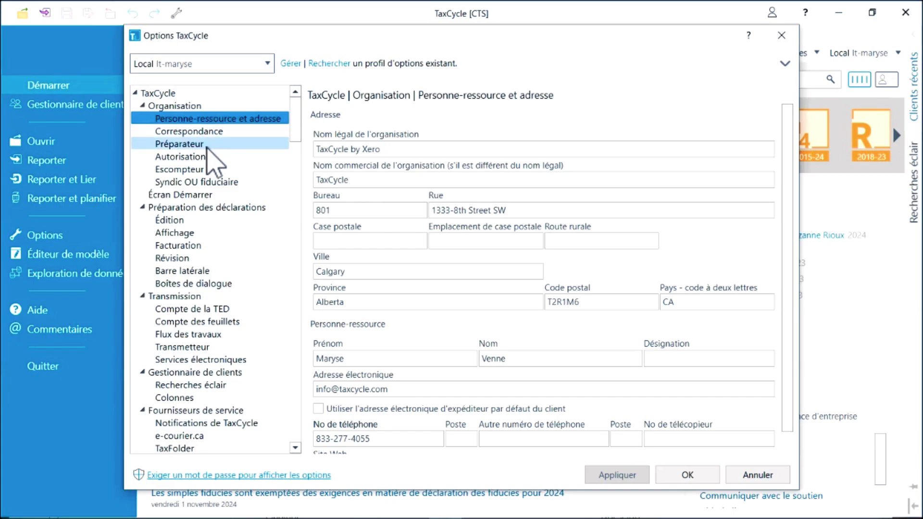
left_click(206, 144)
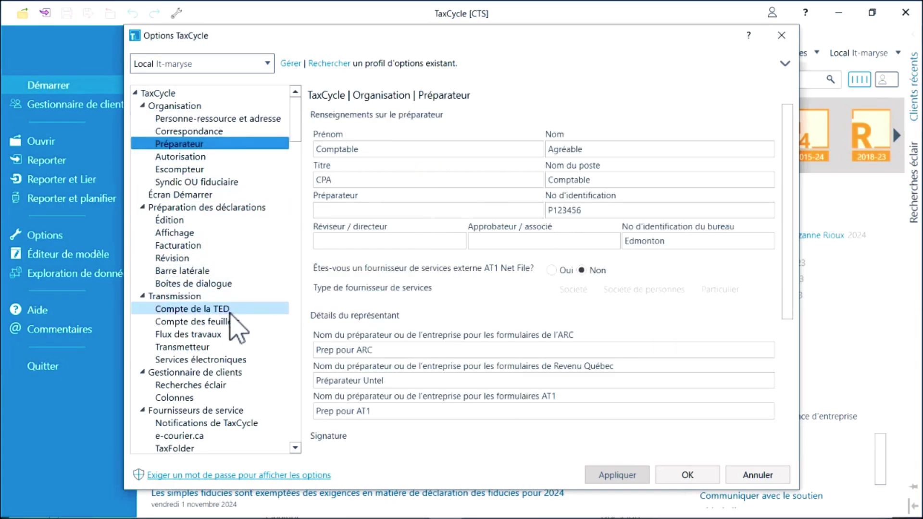
left_click(226, 347)
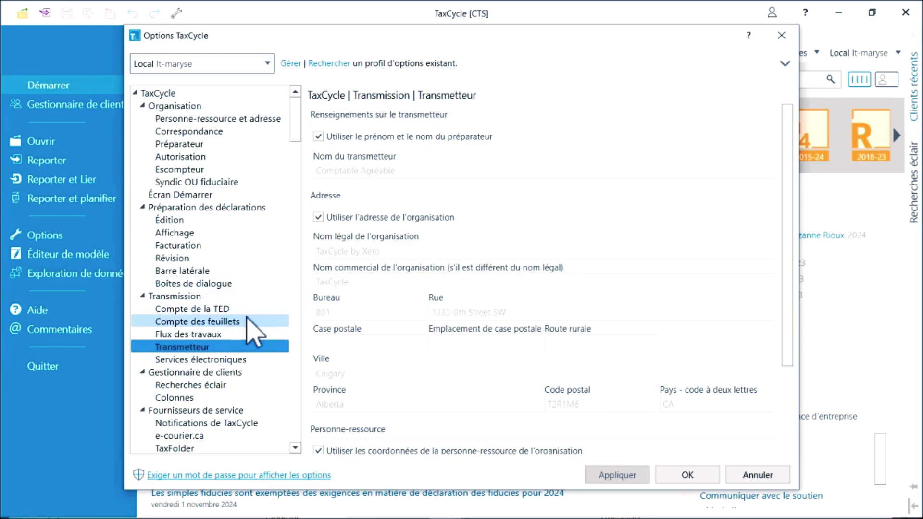
left_click(247, 318)
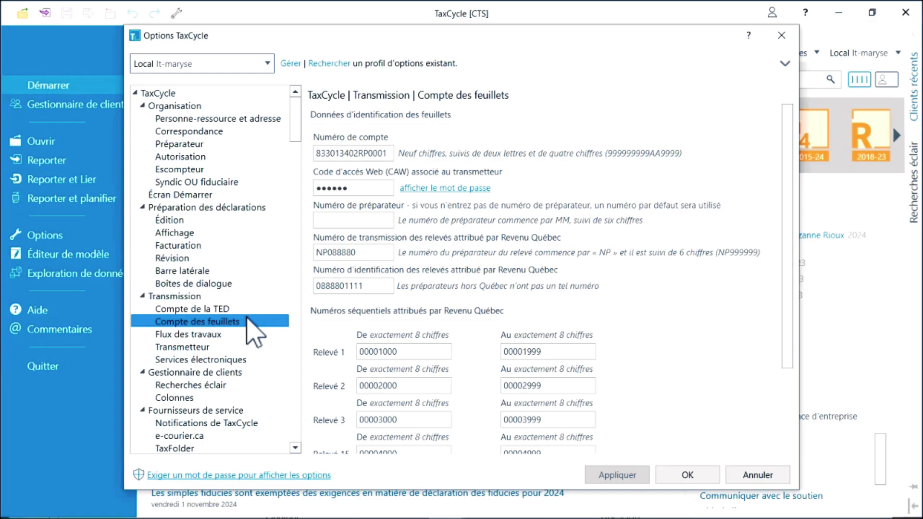
Check the slip account, web access code, Revenu Québec numbers and Relevé 1 sequential range, then confirm with OK.
double_click(383, 153)
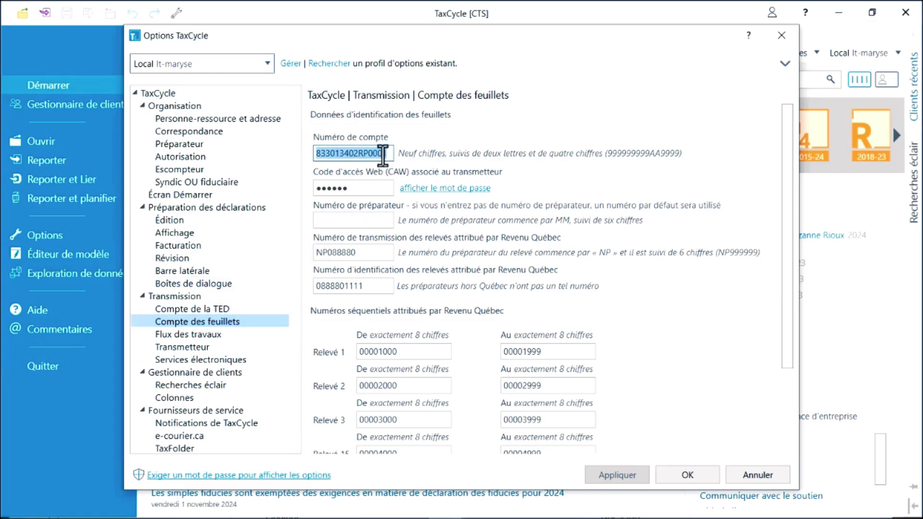
left_click(376, 188)
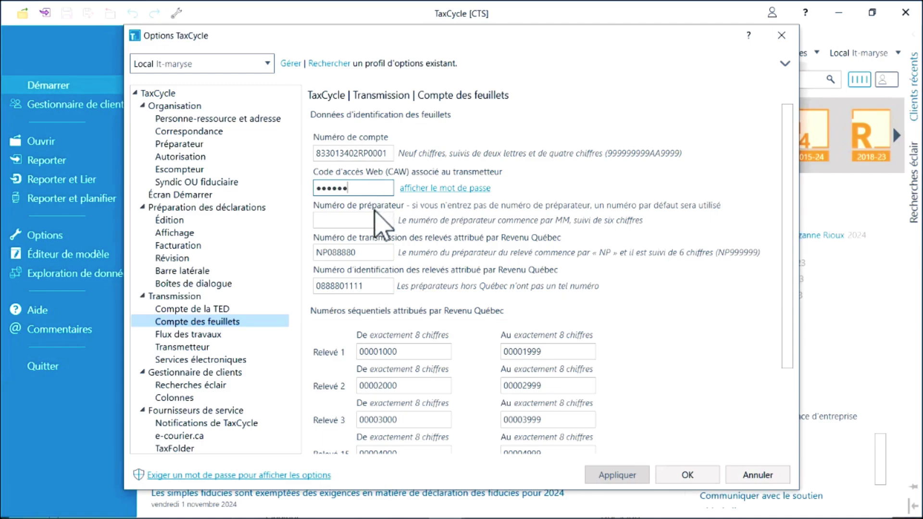
left_click(373, 220)
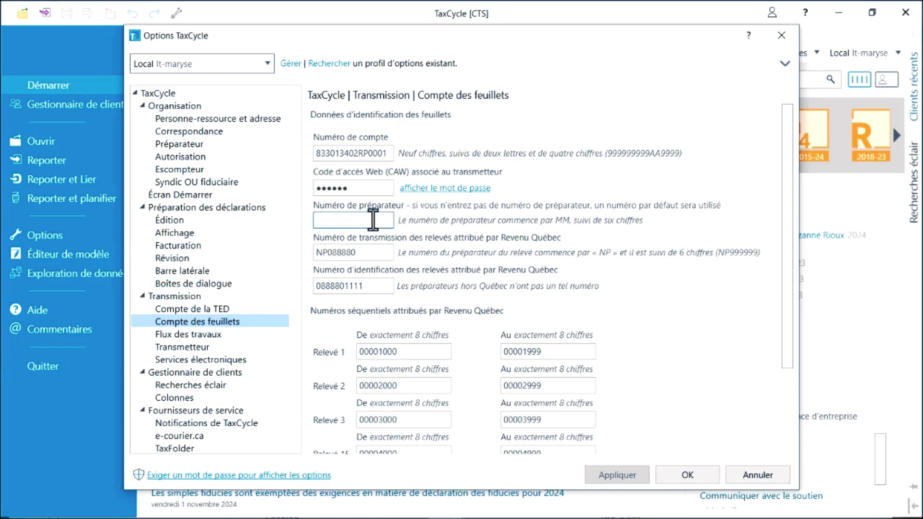
left_click(368, 253)
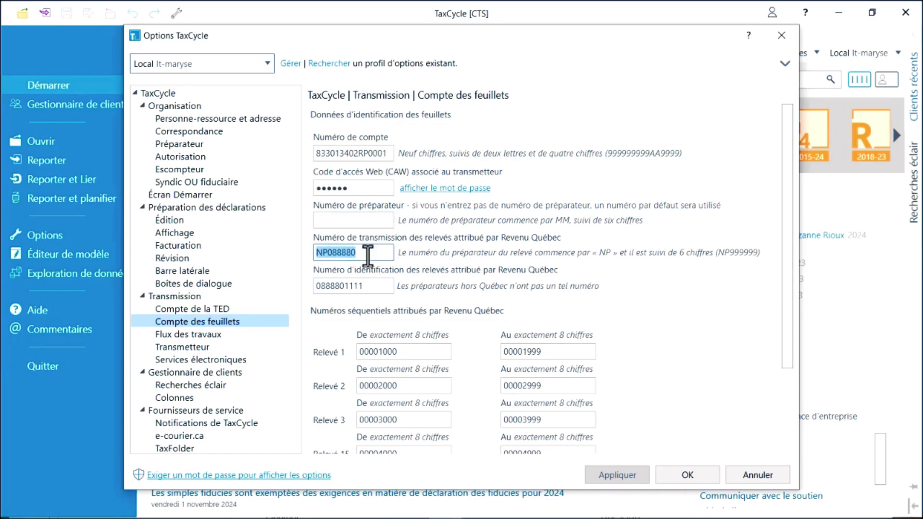
left_click(369, 287)
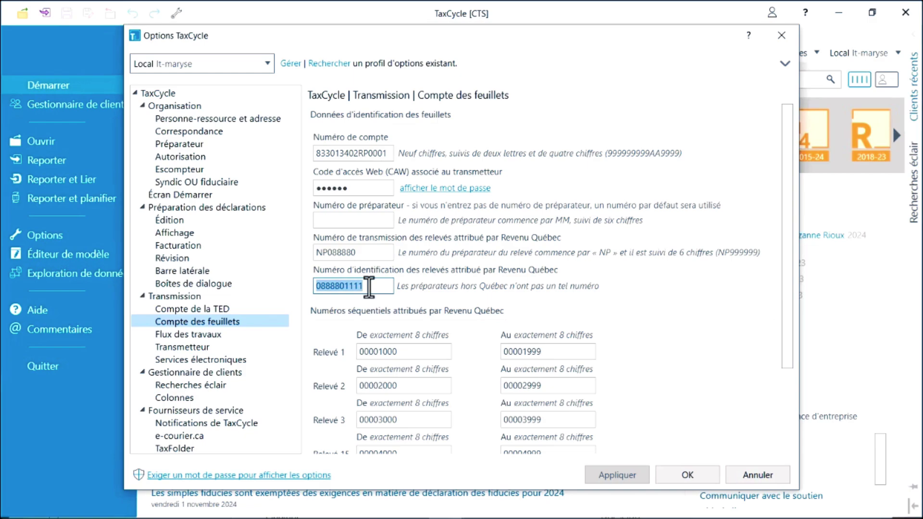
left_click(408, 352)
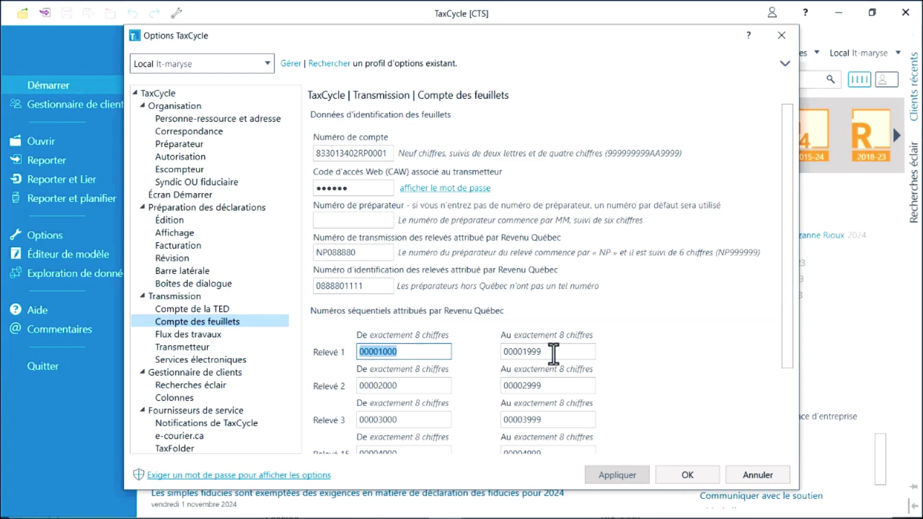
left_click(553, 352)
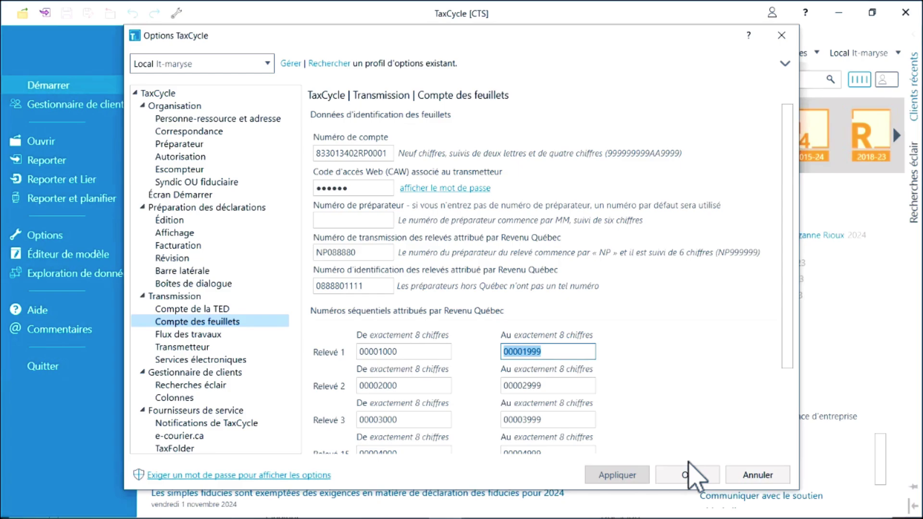
left_click(688, 476)
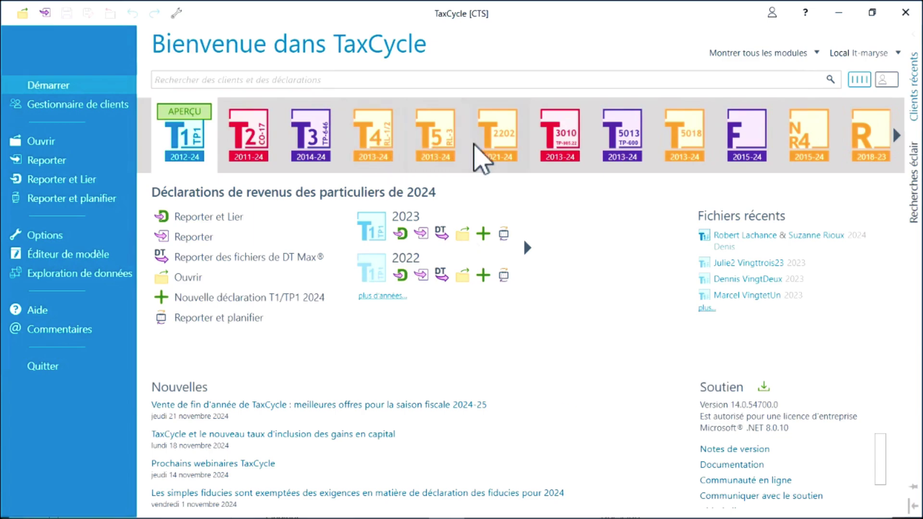
Open the Garderie les Petits Castors 2024 return from the T4 recent files.
left_click(376, 149)
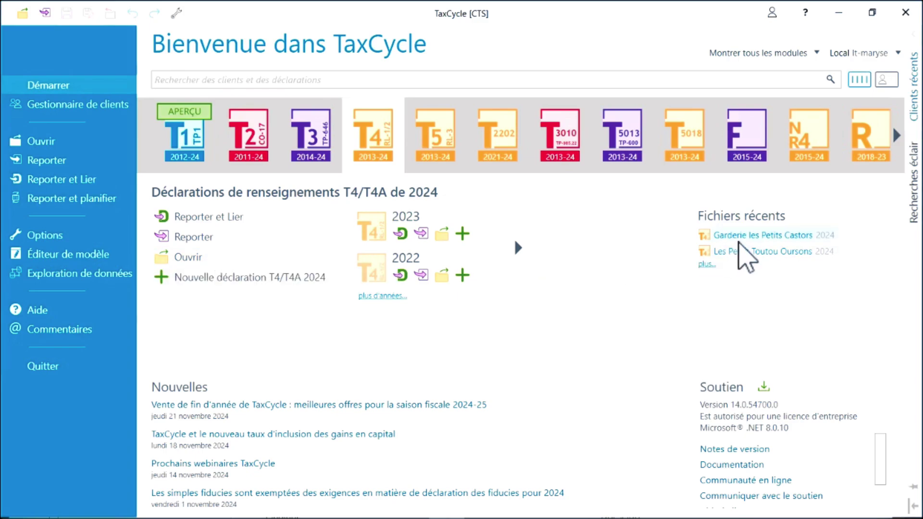
left_click(741, 236)
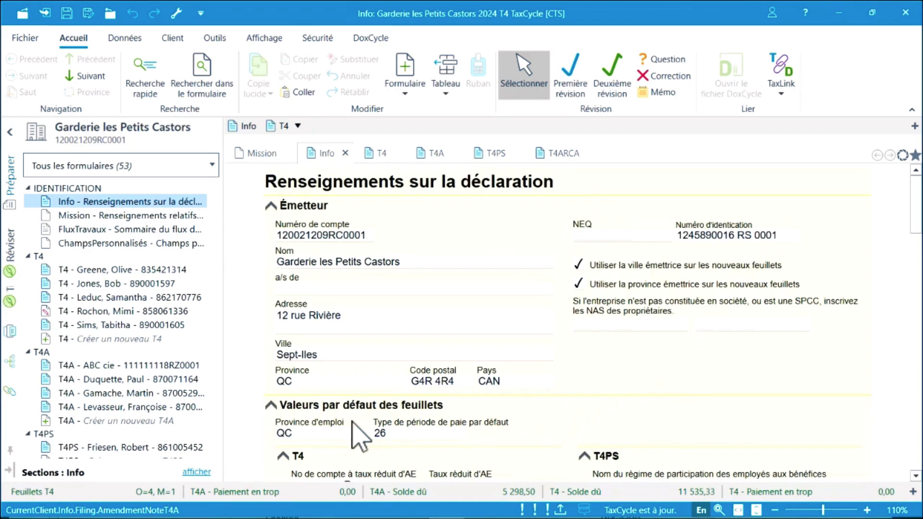
Check the province of employment and default pay period type on the Info form.
left_click(319, 435)
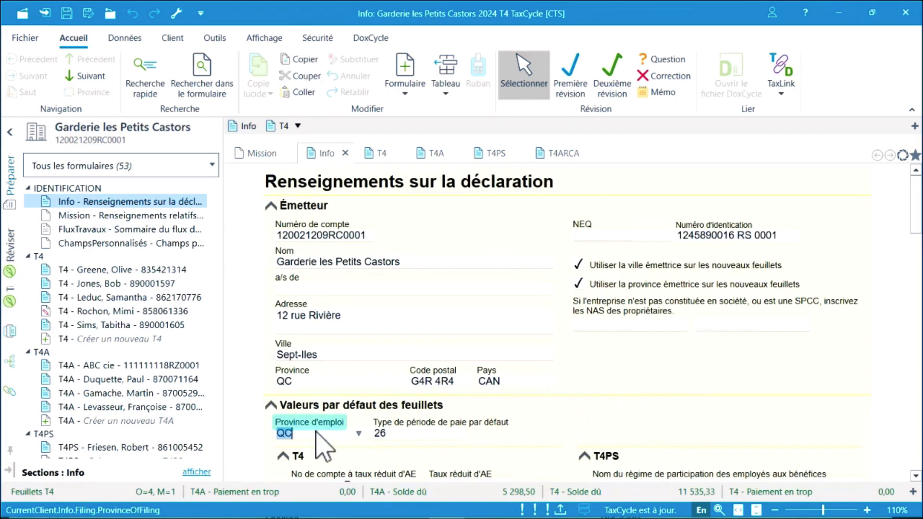
left_click(418, 432)
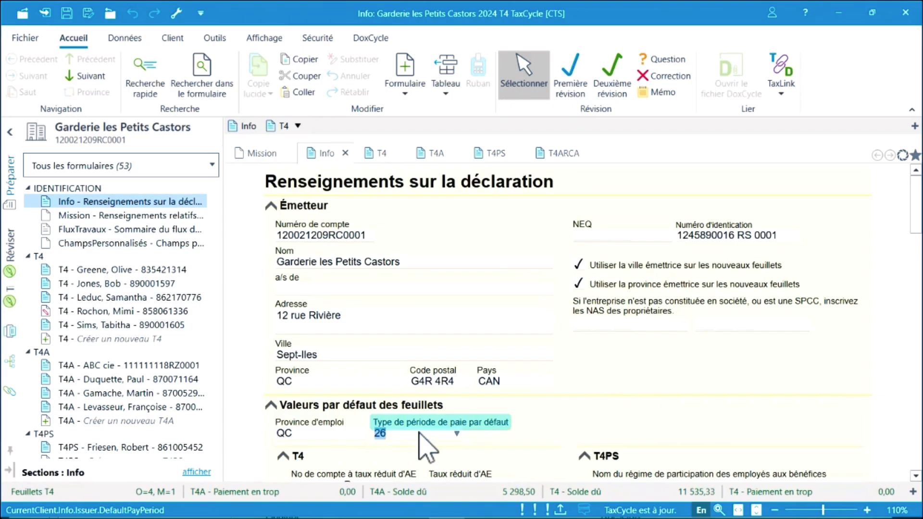
scroll(418, 433, "down", 6)
scroll(419, 433, "down", 1)
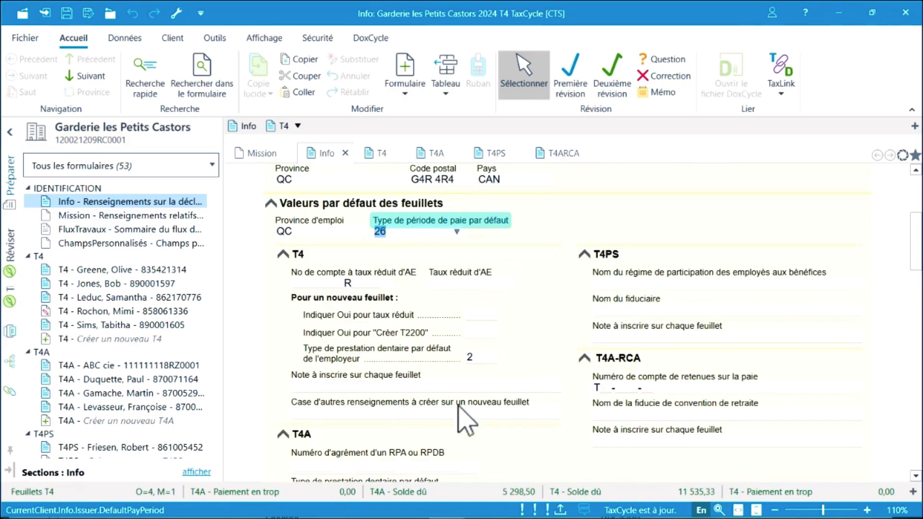
scroll(330, 440, "down", 4)
scroll(332, 448, "down", 1)
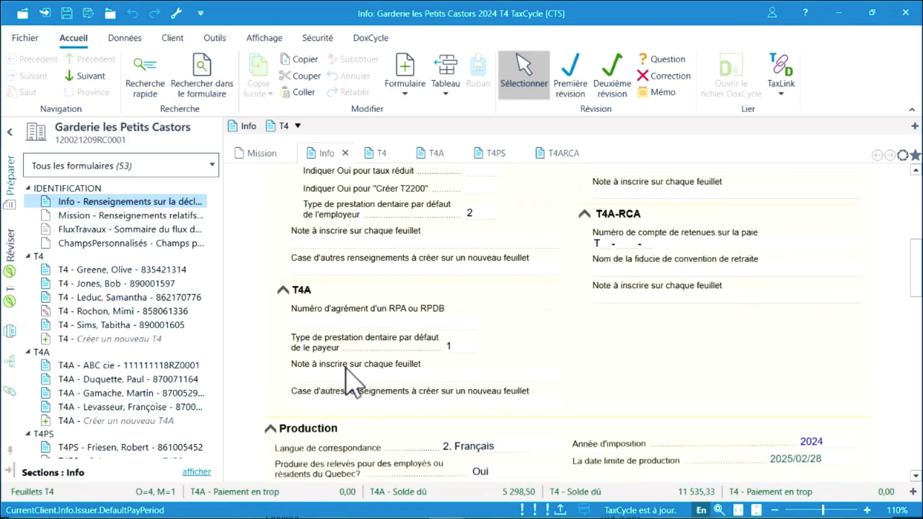
Set the new-slip other-information box to 81 Travailleurs d'agences ou de bureaux de placement.
left_click(372, 246)
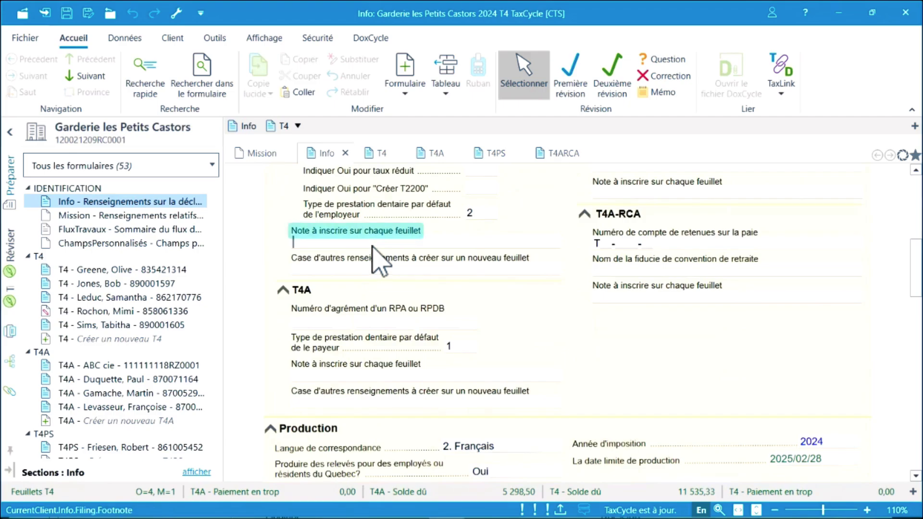
left_click(556, 270)
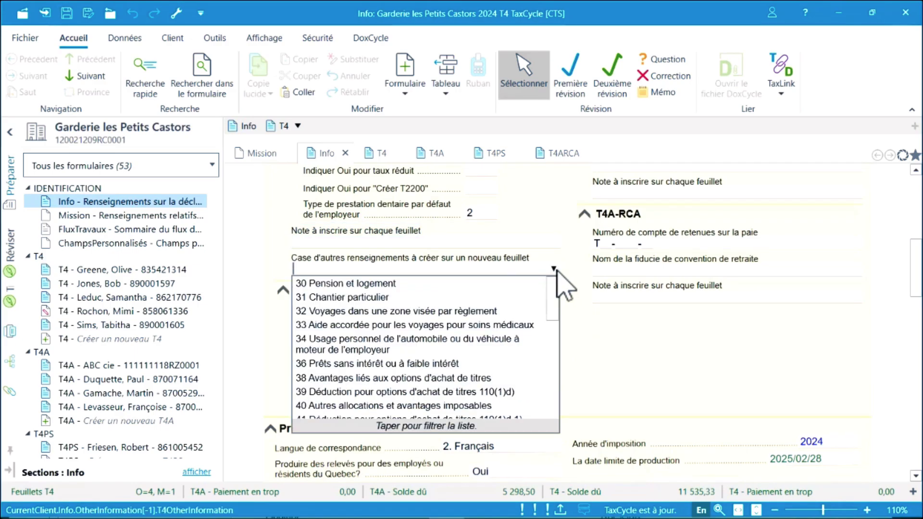
type("81")
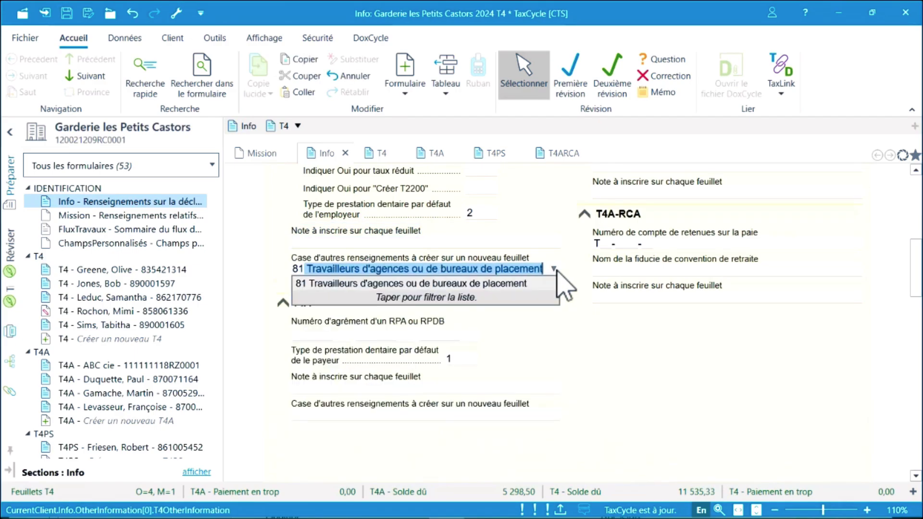
key("Return")
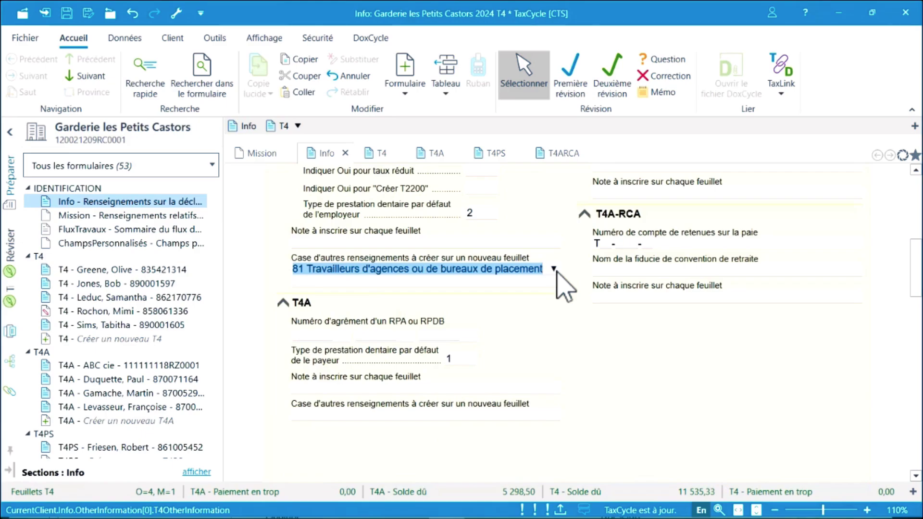
left_click(530, 284)
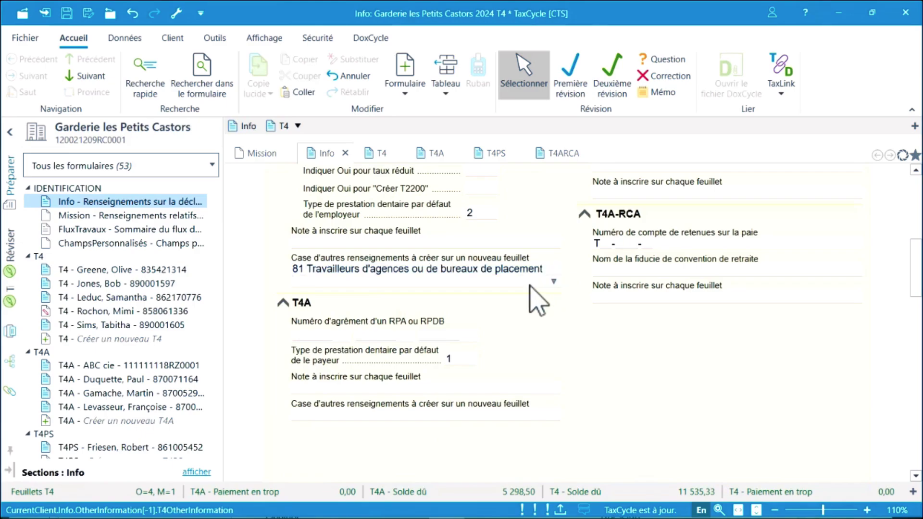
scroll(534, 284, "down", 5)
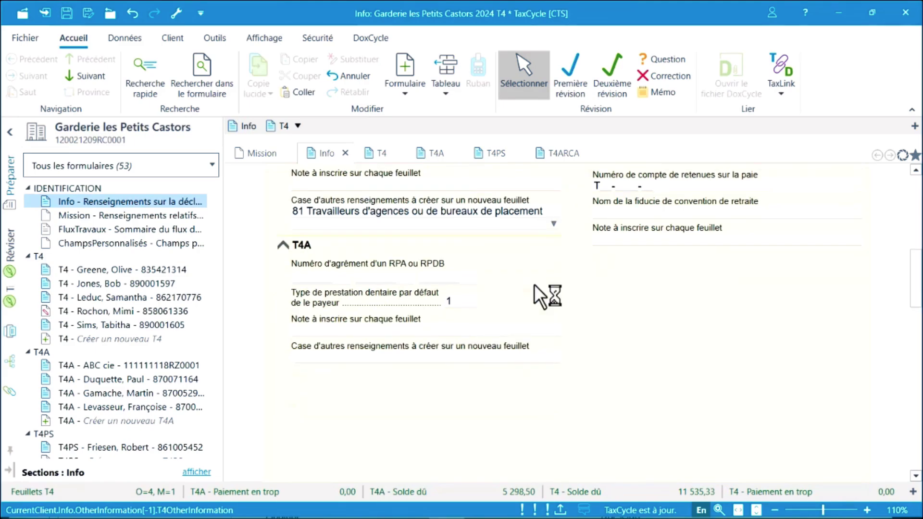
scroll(535, 284, "down", 5)
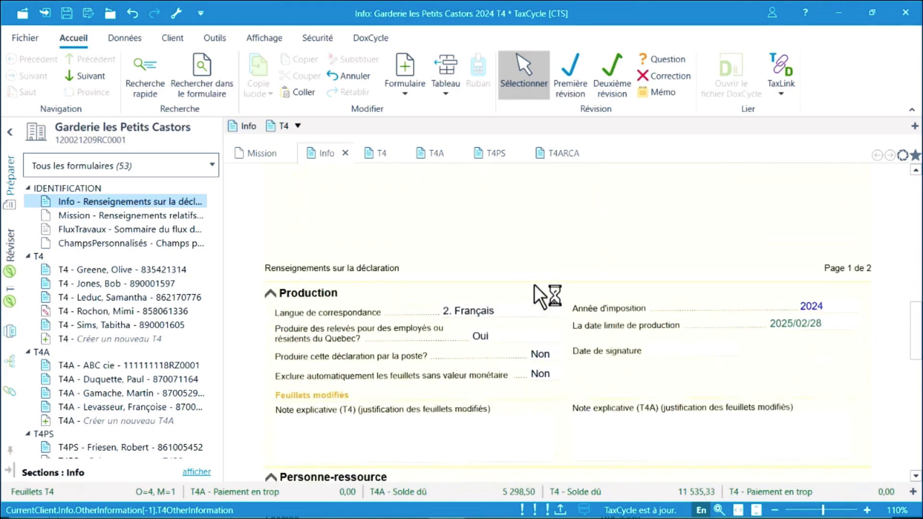
Review language, relevé filing and mail settings, then set the contact person to Préparateur.
left_click(515, 259)
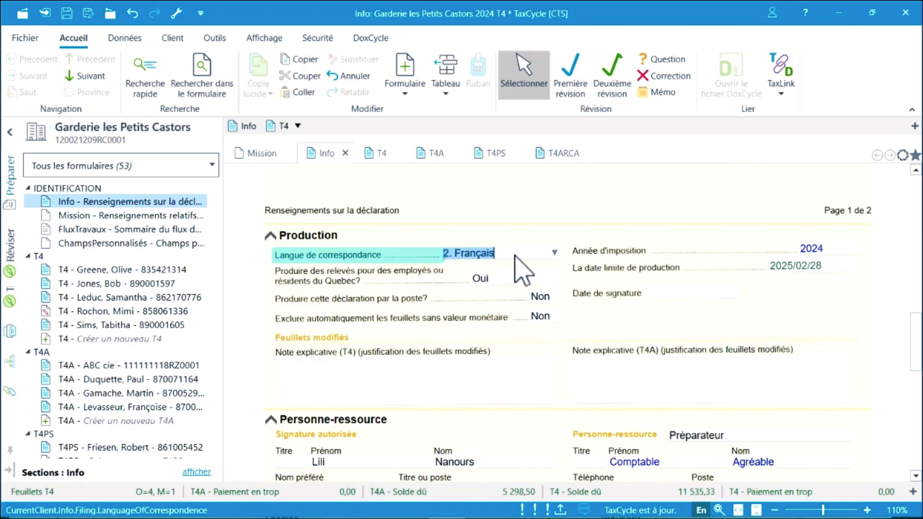
left_click(513, 280)
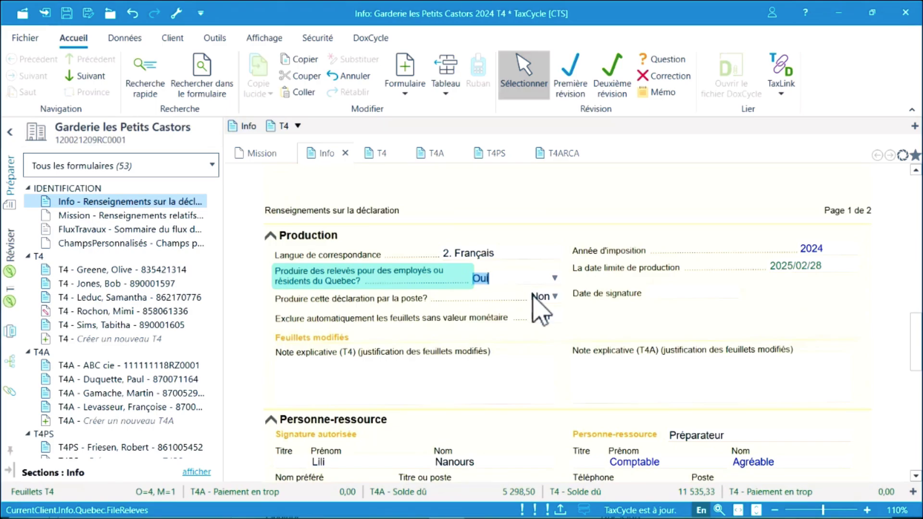
left_click(540, 297)
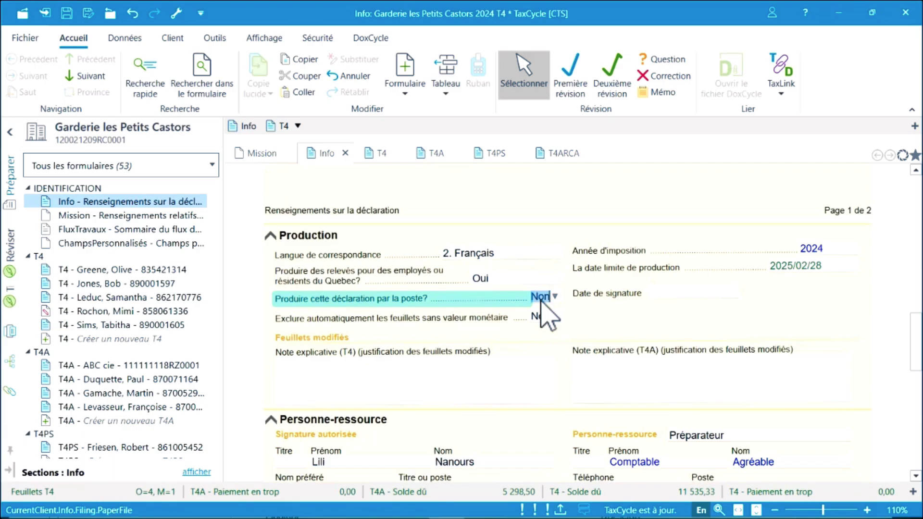
scroll(542, 302, "down", 2)
scroll(541, 300, "down", 2)
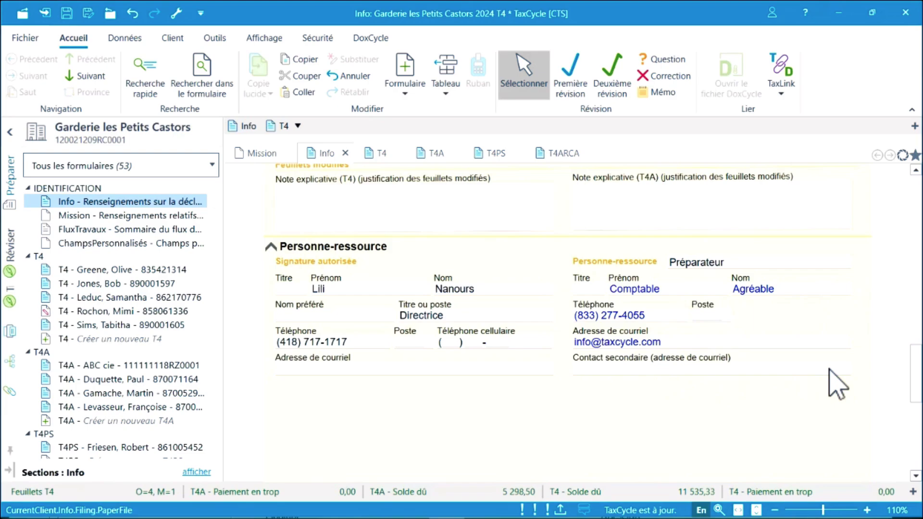
left_click(752, 260)
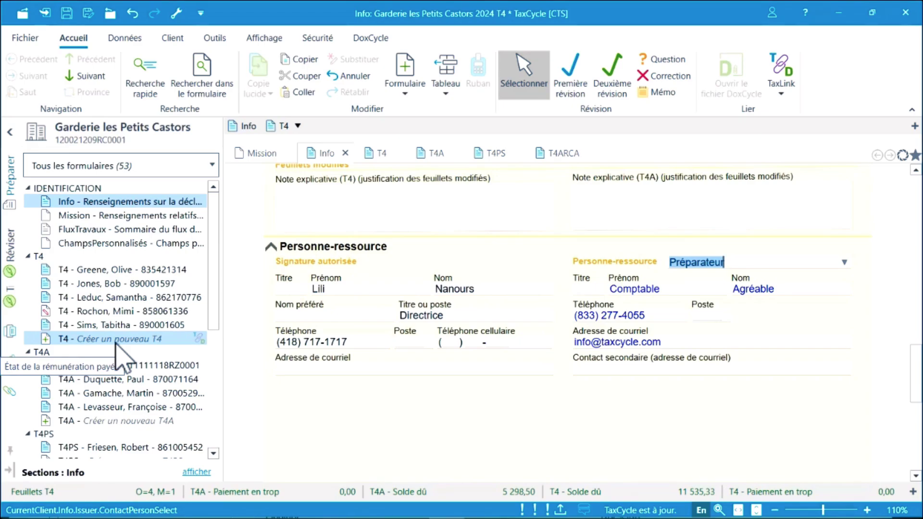
Create a new T4 slip and enter the employee's SIN, first name and last name.
key("F3")
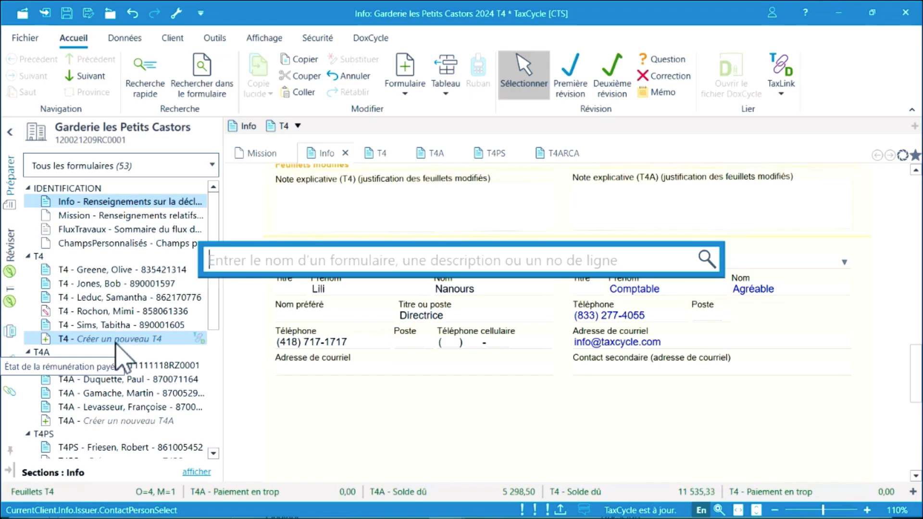
type("T4")
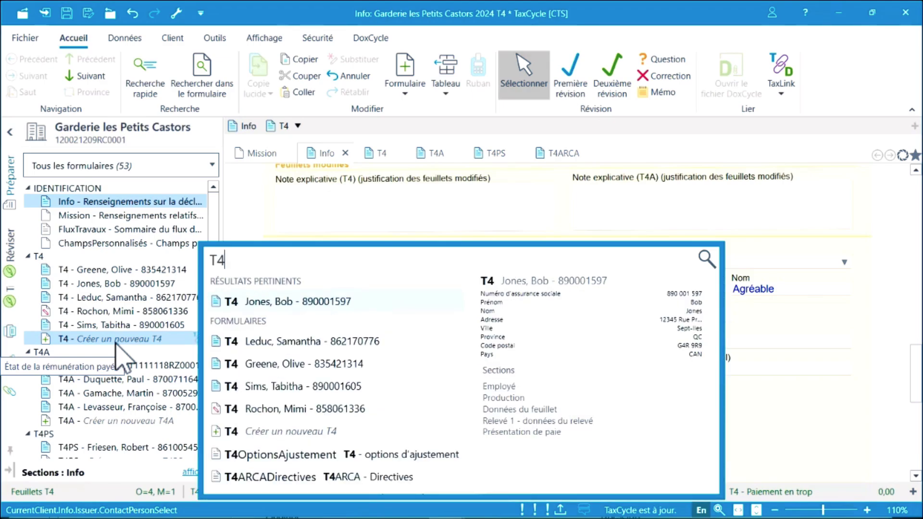
left_click(276, 432)
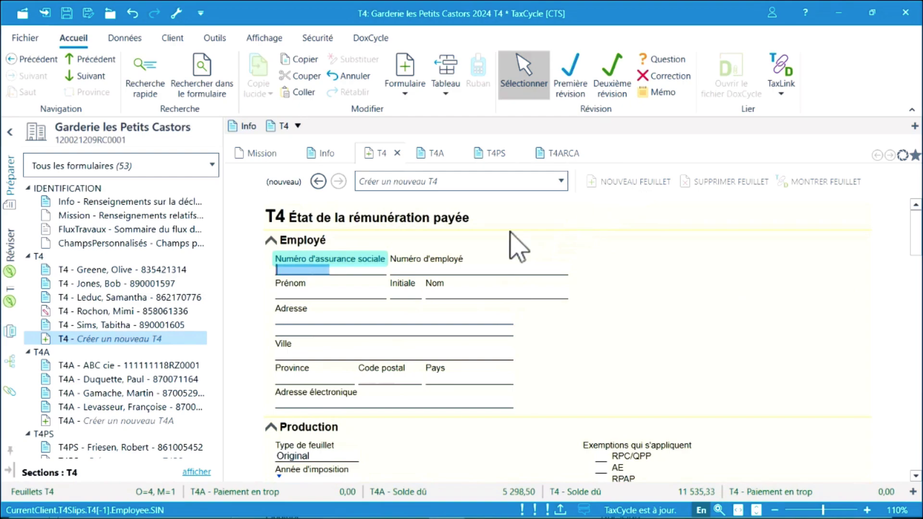
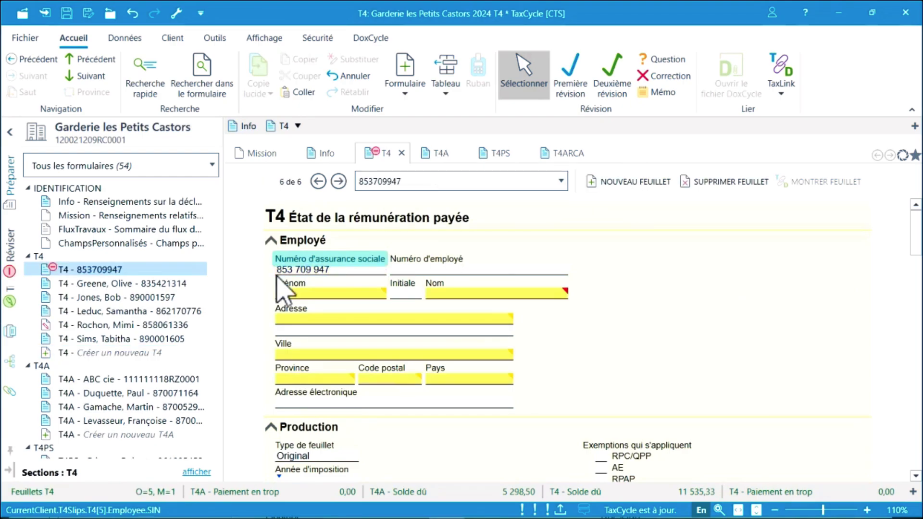
left_click(277, 293)
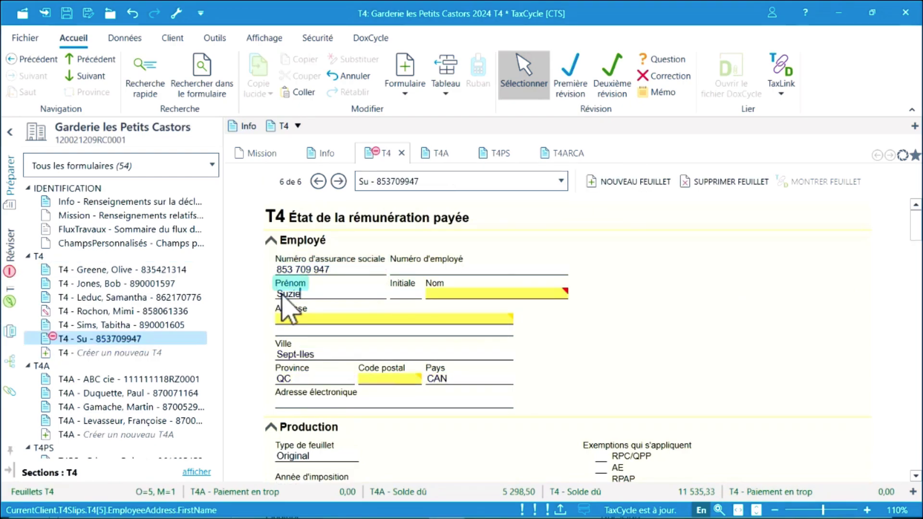
key("Tab")
key("Tab")
Enter the employee's street address, city and postal code on the slip.
key("Tab")
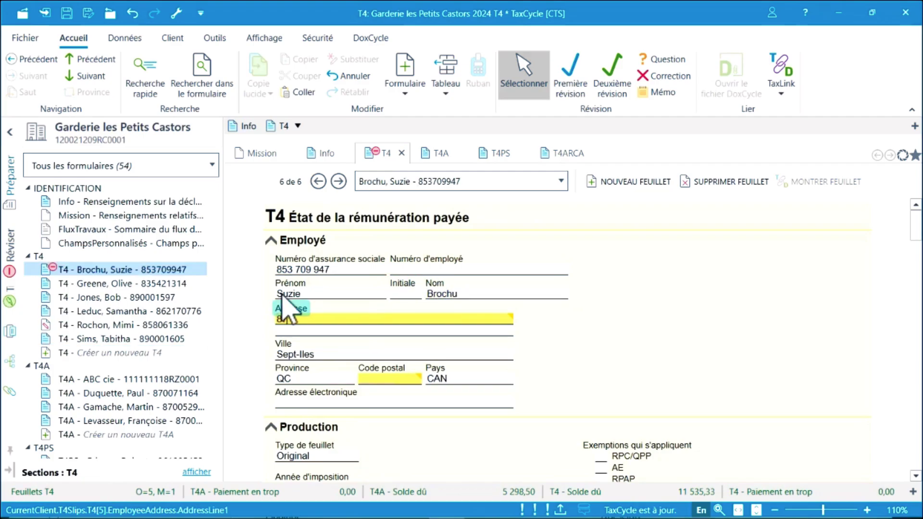
key("Tab")
key("Tab")
type("M")
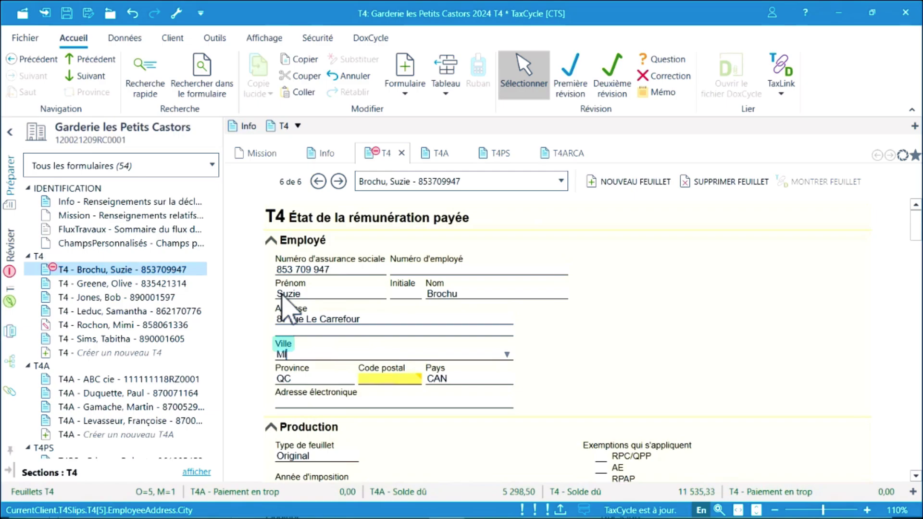
type("tl")
key("Tab")
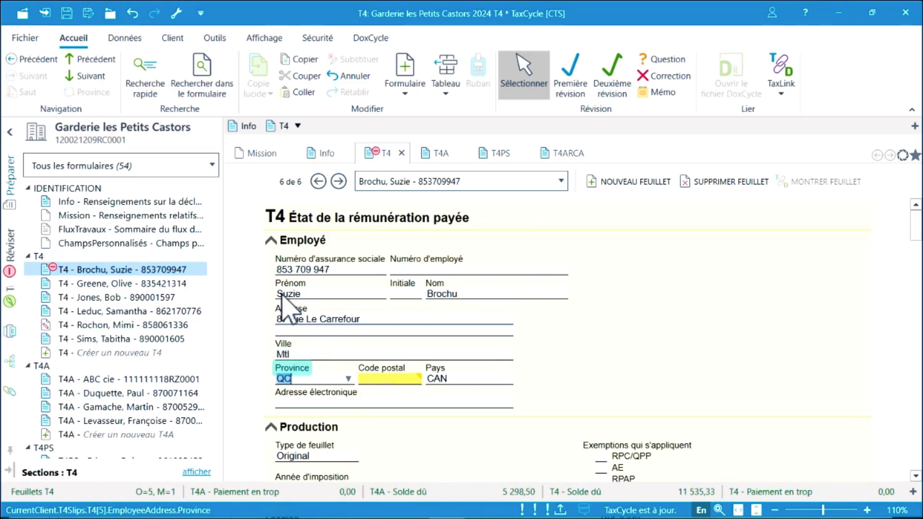
key("Tab")
type("H1H 1H1")
key("Tab")
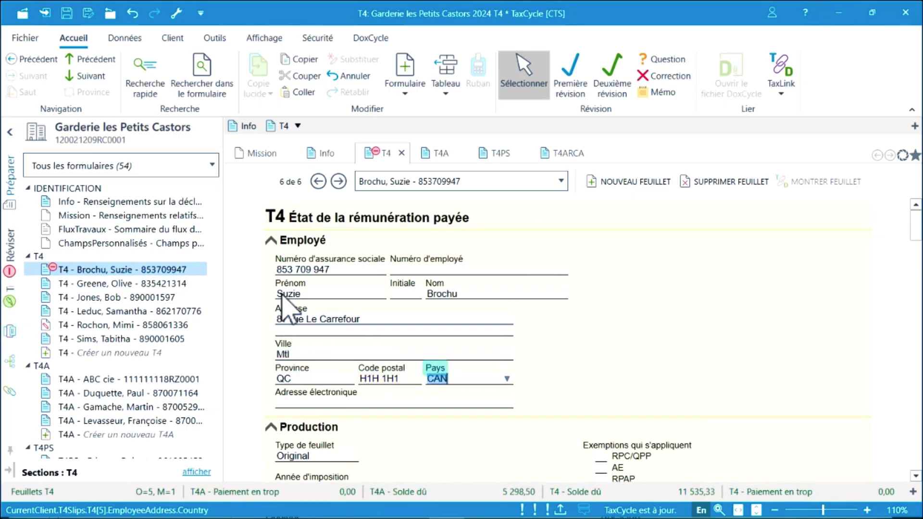
Keep the slip type as Original and review the carry-forward and exclude-from-filing options.
scroll(619, 291, "down", 3)
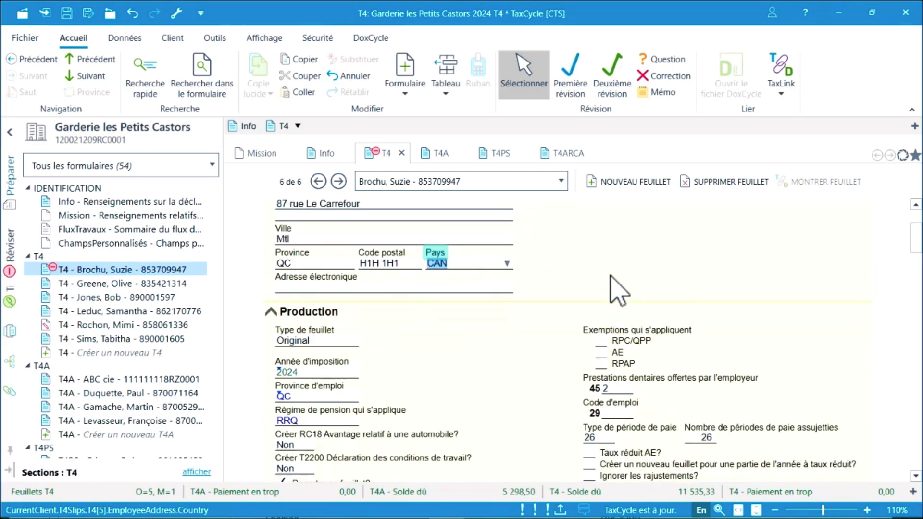
scroll(617, 291, "down", 1)
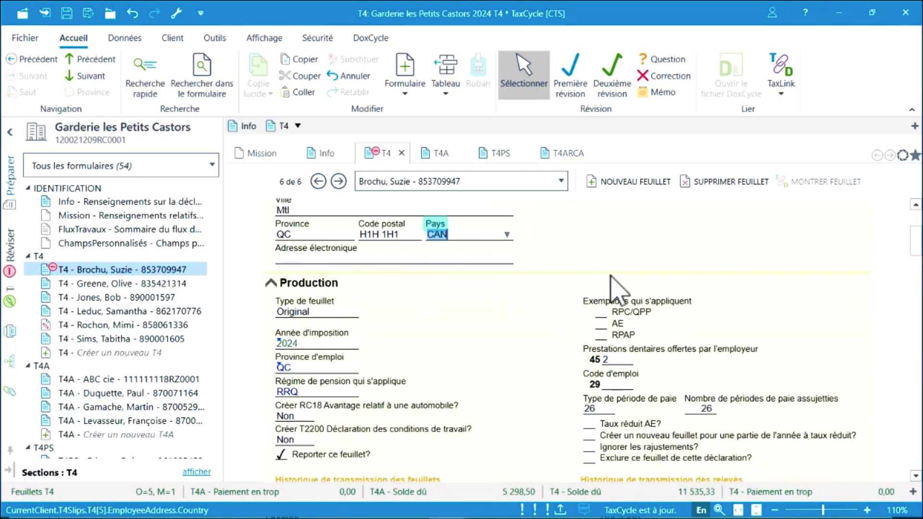
left_click(348, 313)
left_click(351, 313)
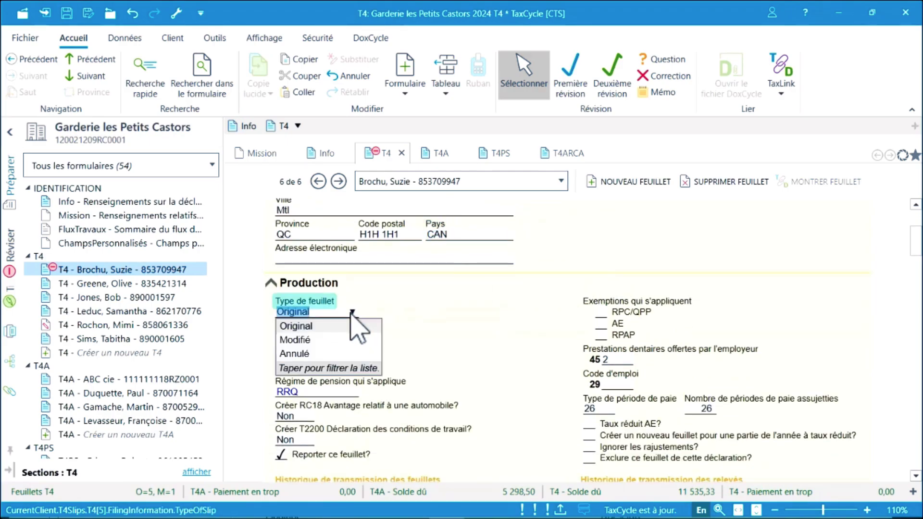
left_click(331, 325)
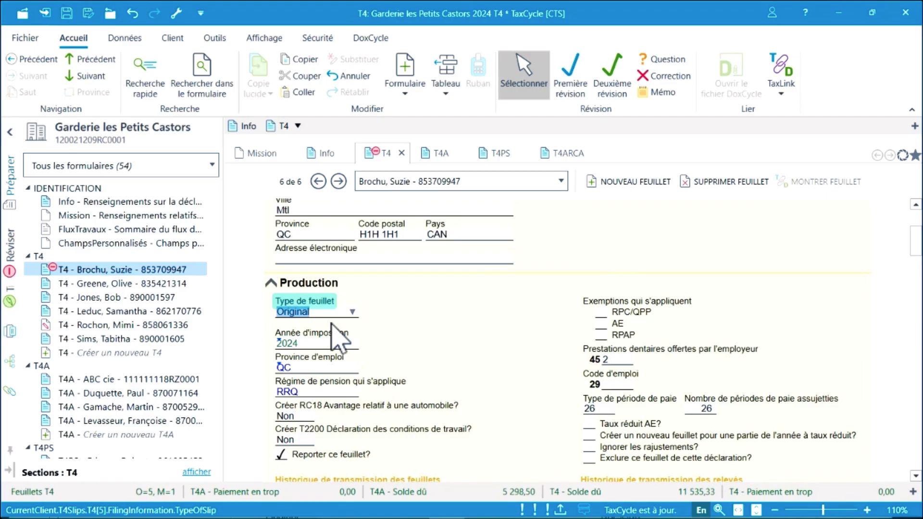
left_click(288, 456)
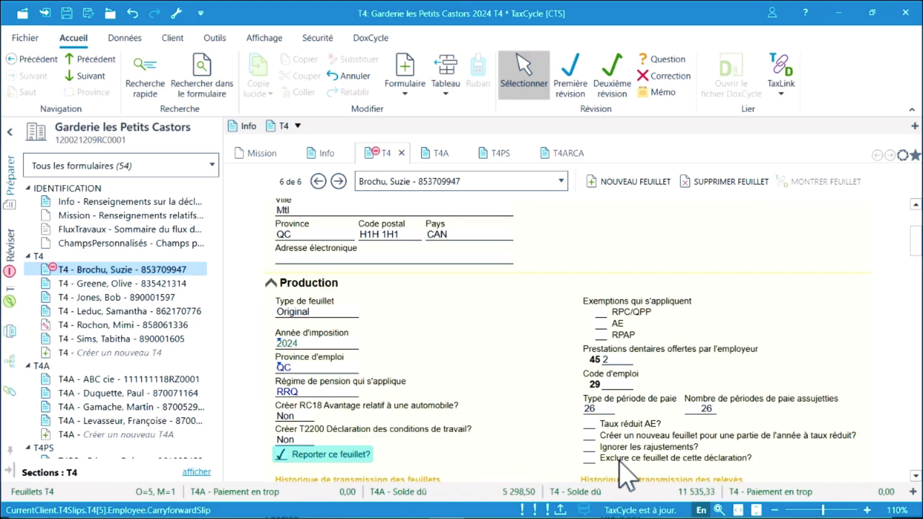
left_click(619, 461)
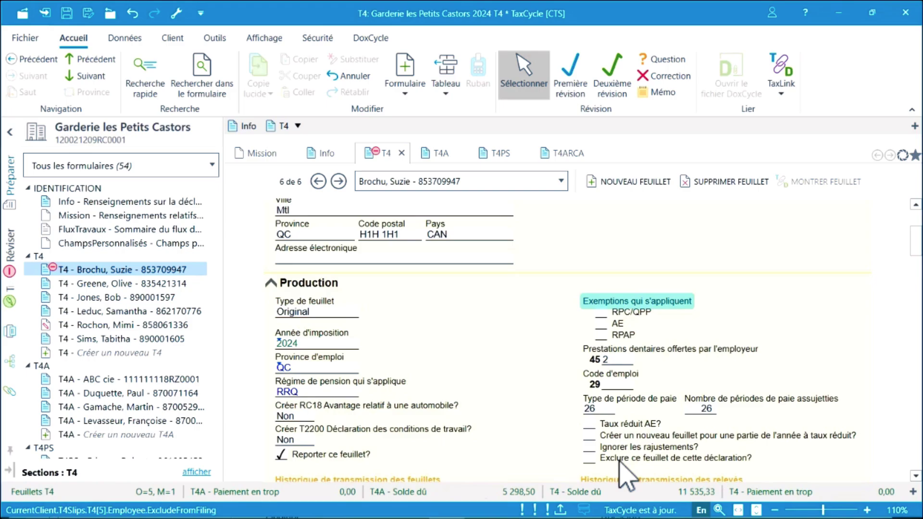
Set the number of pensionable pay periods to 12.
scroll(620, 462, "up", 1)
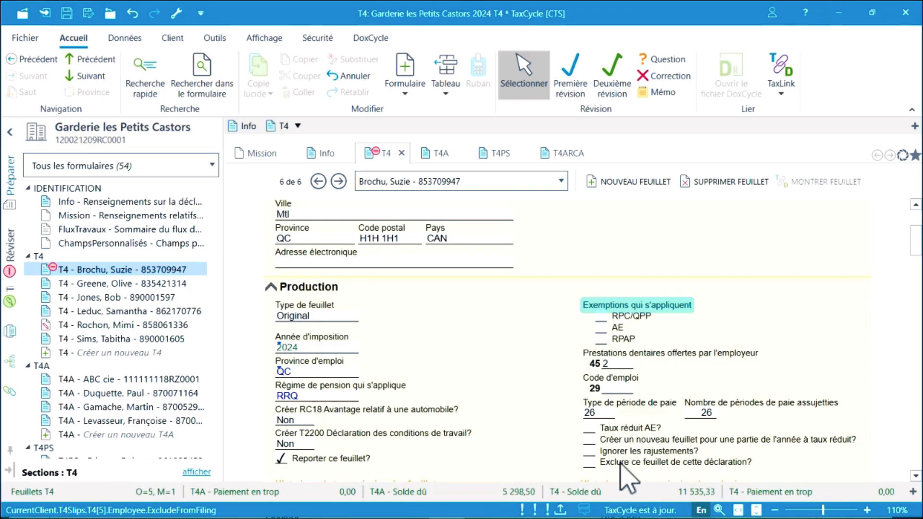
left_click(701, 411)
type("1")
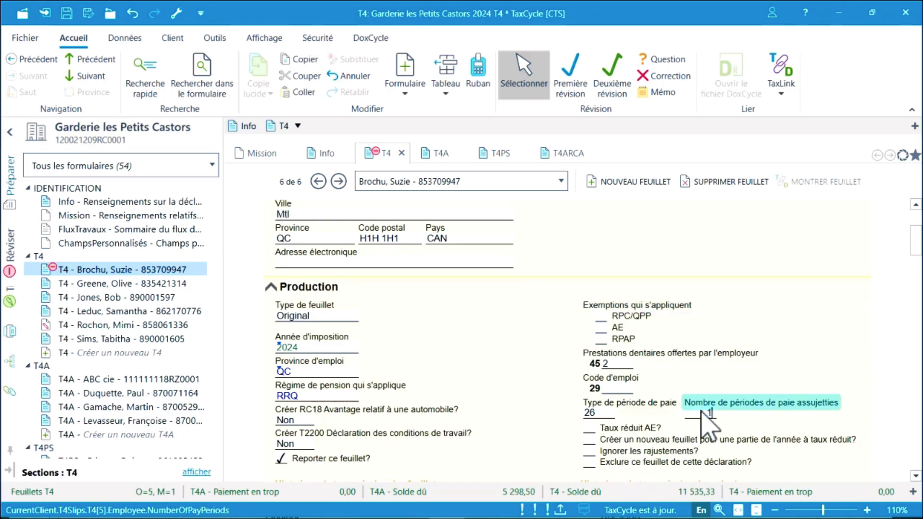
type("2")
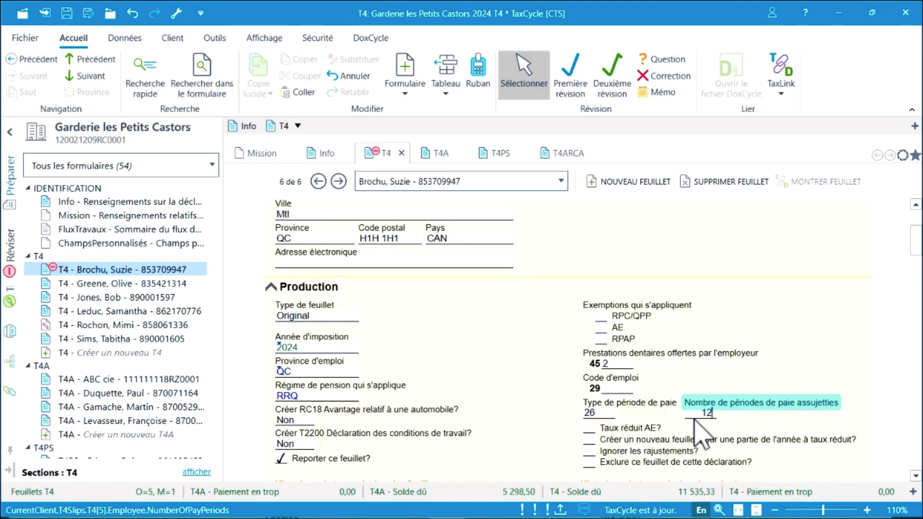
scroll(702, 435, "down", 5)
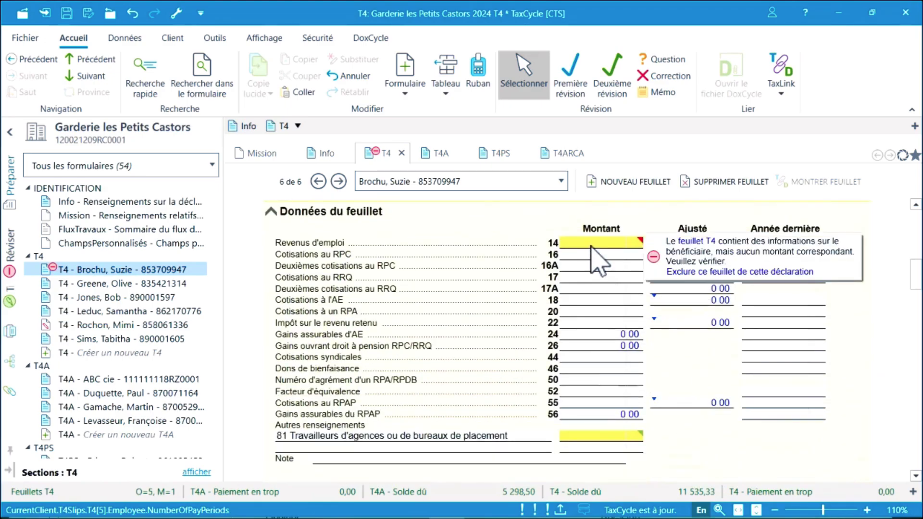
Enter box 14 as 20000, box 17 as 1176,62, box 18 as 264 and box 55 as 98,80.
left_click(596, 244)
type("200000")
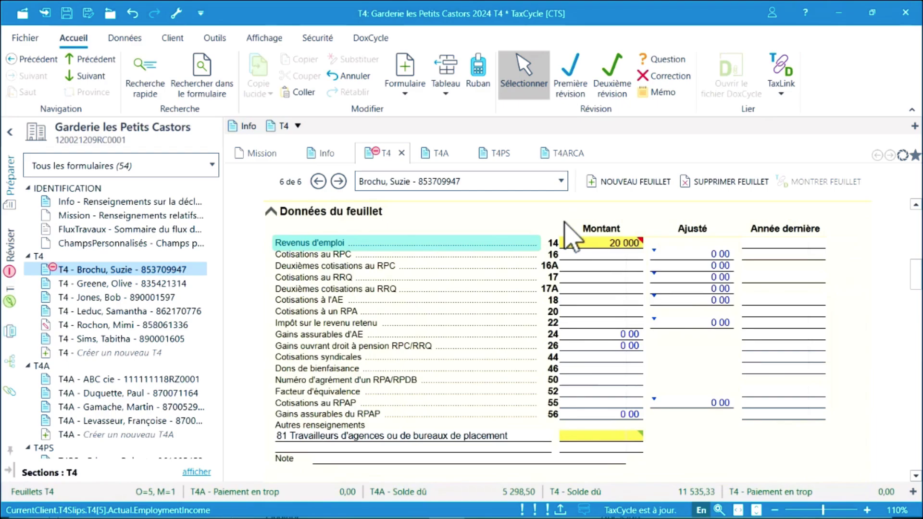
key("Tab")
left_click(581, 282)
type("1")
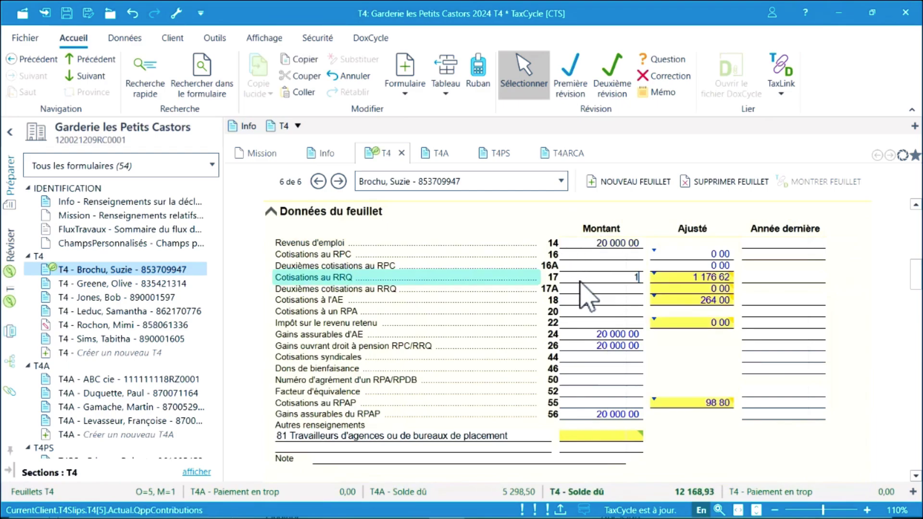
type("176,62")
left_click(595, 302)
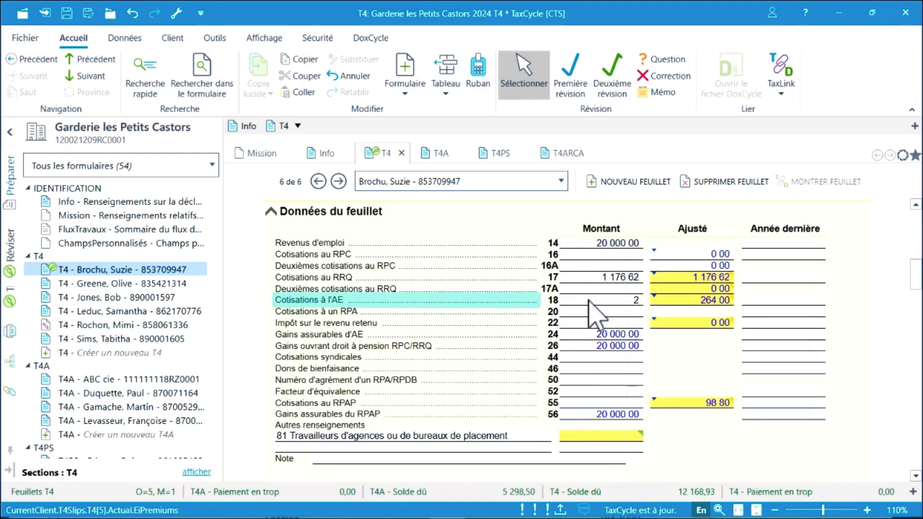
type("264")
left_click(586, 406)
type("98,8")
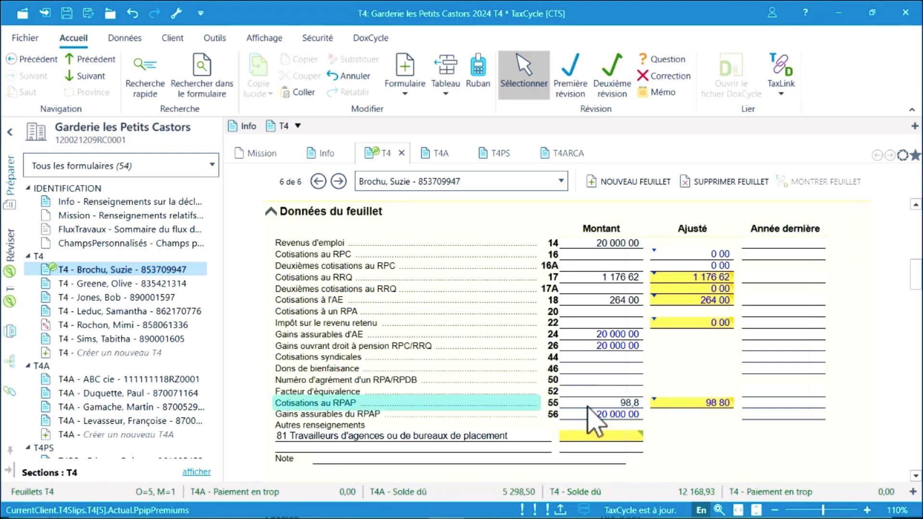
key("Tab")
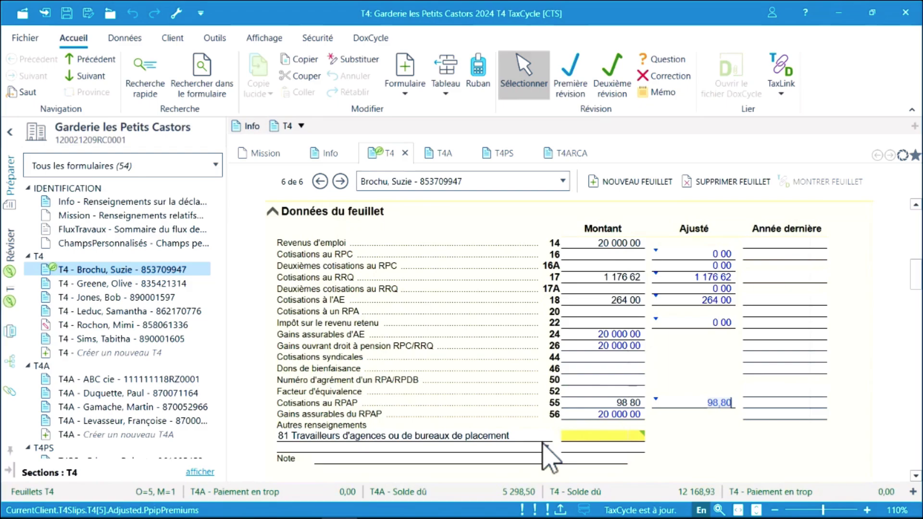
Add other-information code 40 with 50,00 and delete the empty code 81 row.
left_click(546, 443)
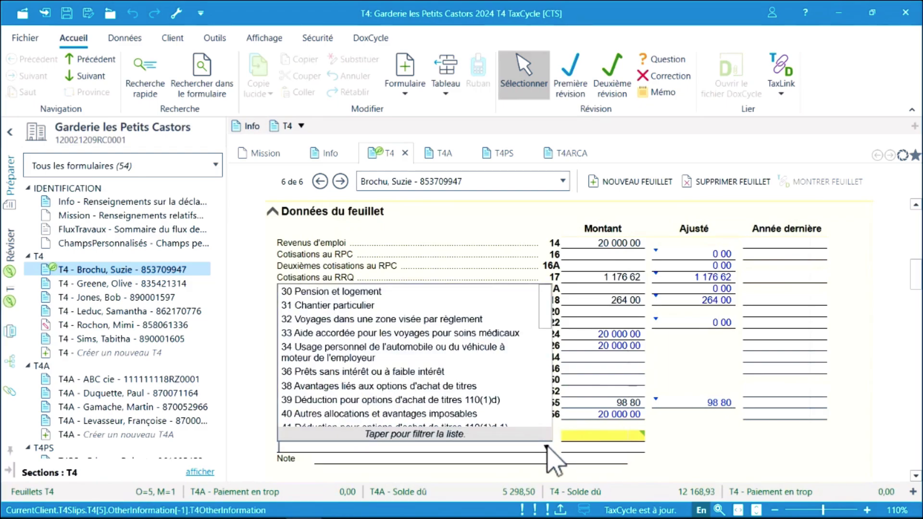
left_click(474, 414)
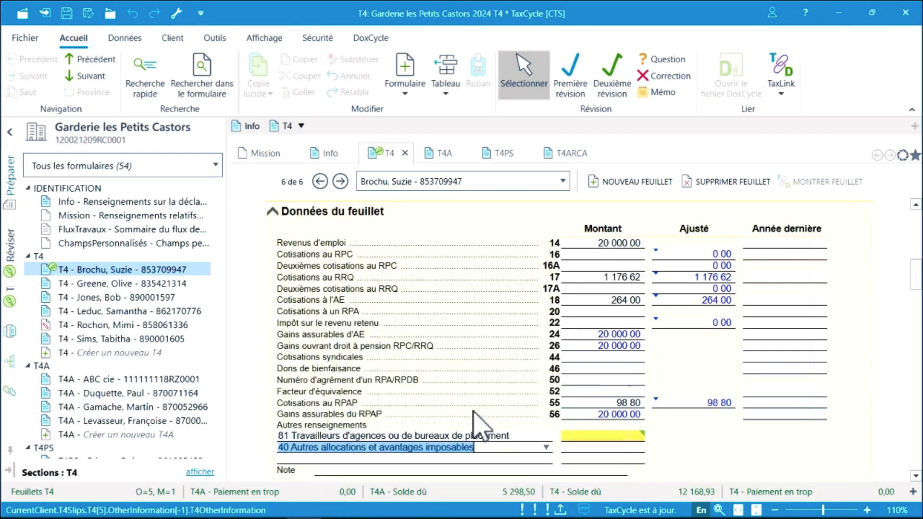
left_click(585, 447)
type("50")
key("Tab")
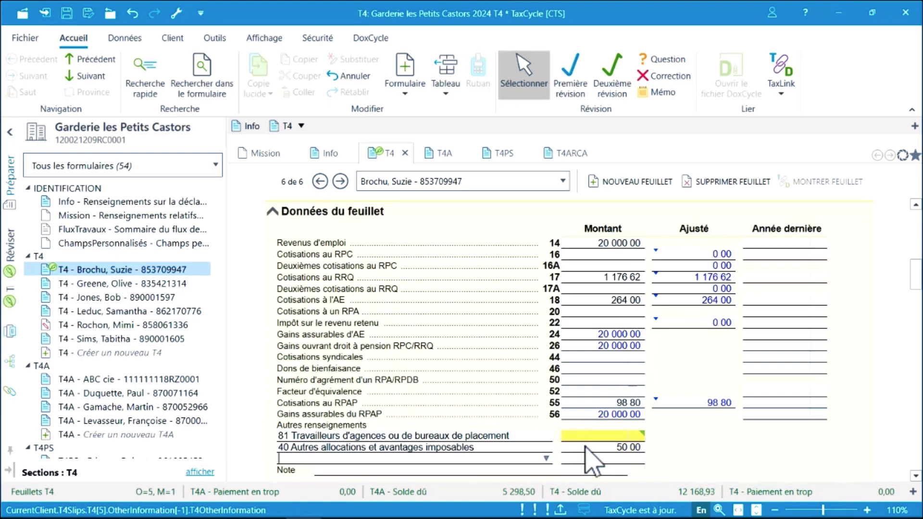
mouse_move(587, 438)
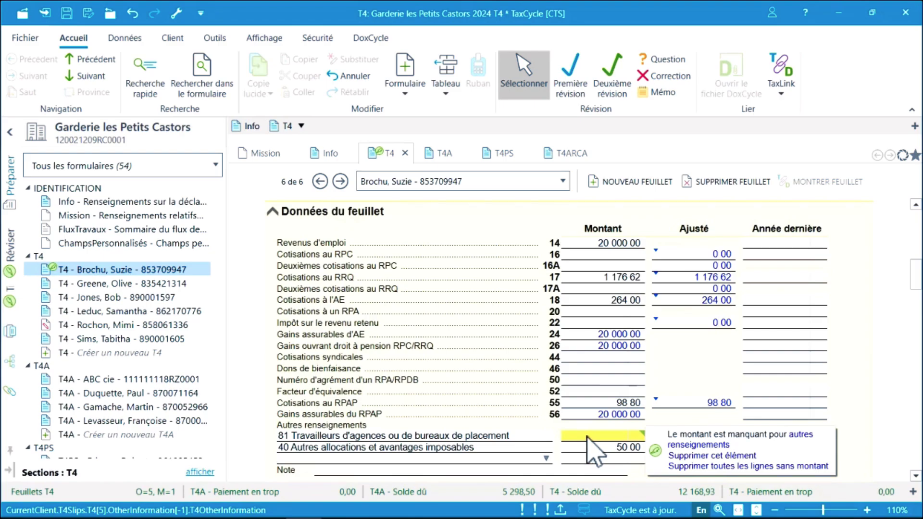
left_click(707, 458)
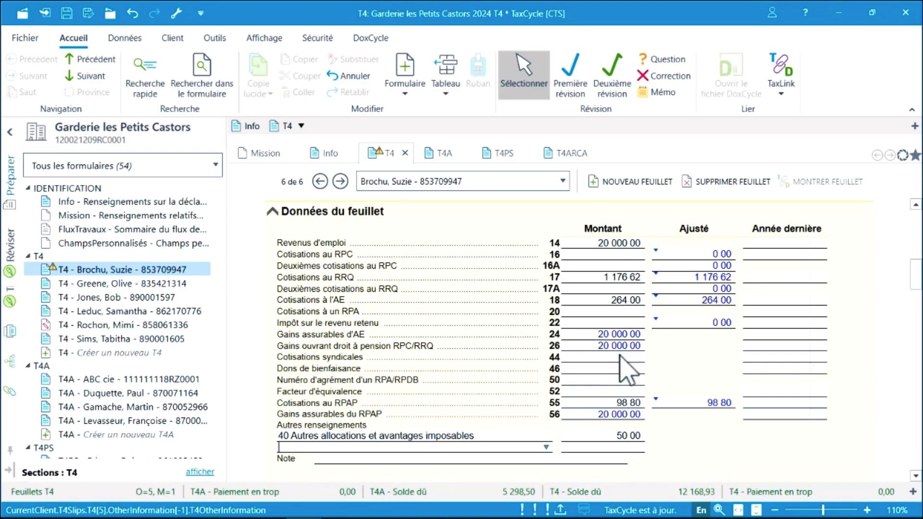
In T4OptionsAjustement, choose Aucun for RPC/RRQ, AE and RPAP adjustments and go back to the slip.
left_click(147, 73)
type("T")
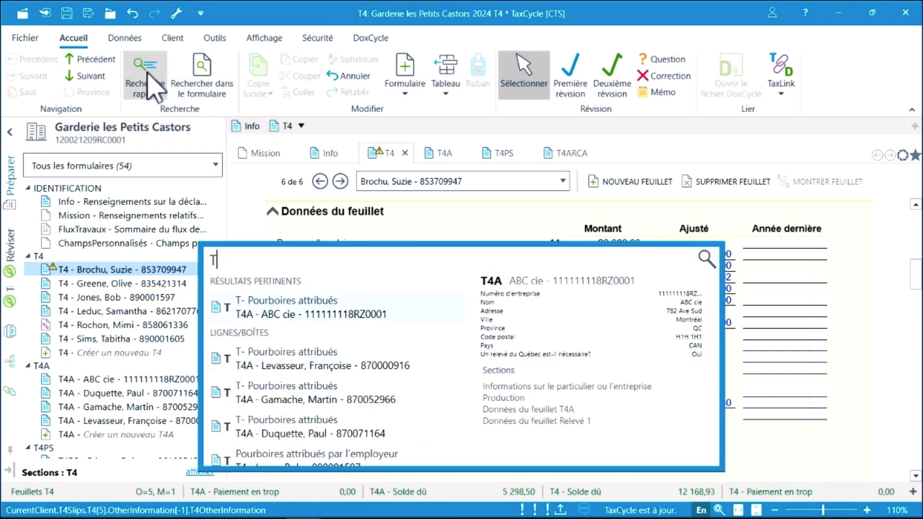
type("4options")
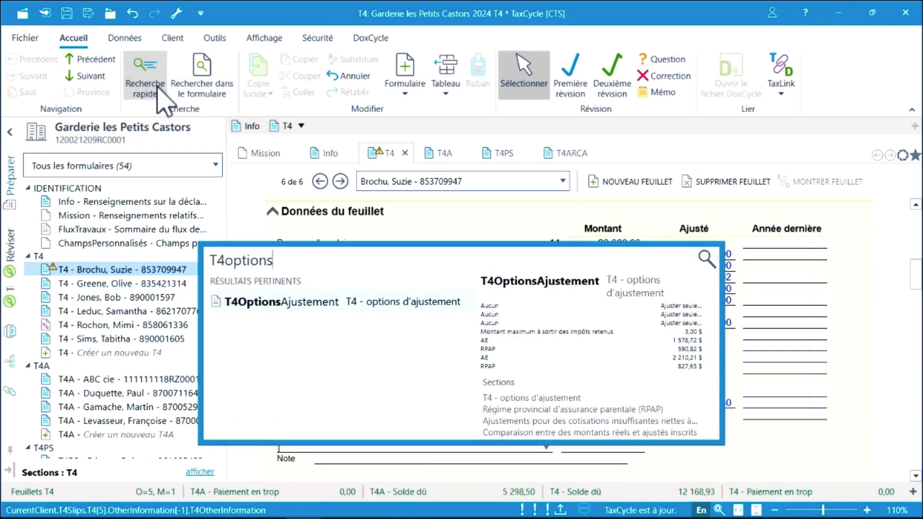
left_click(296, 307)
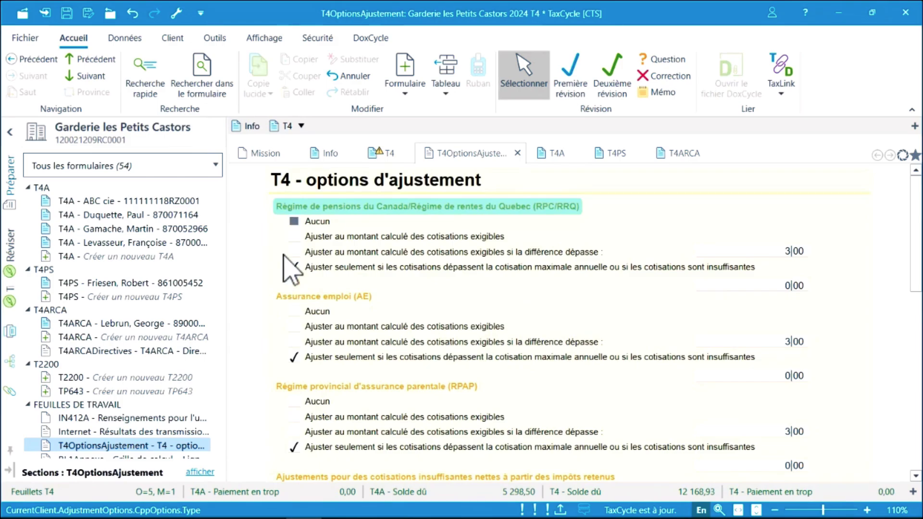
left_click(293, 222)
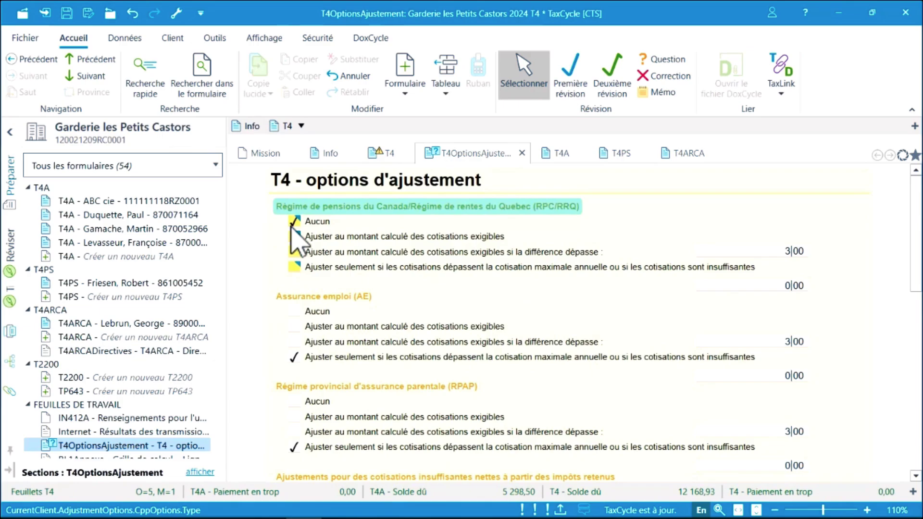
left_click(294, 312)
left_click(294, 402)
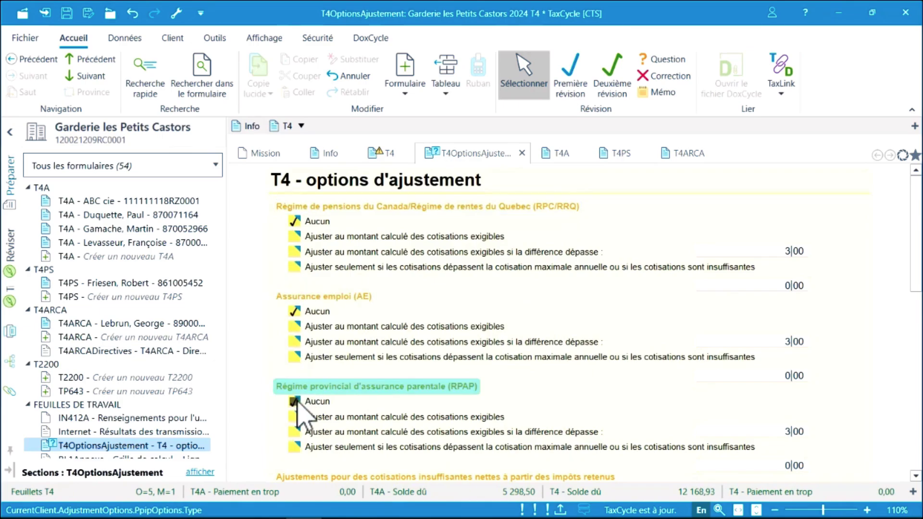
left_click(389, 159)
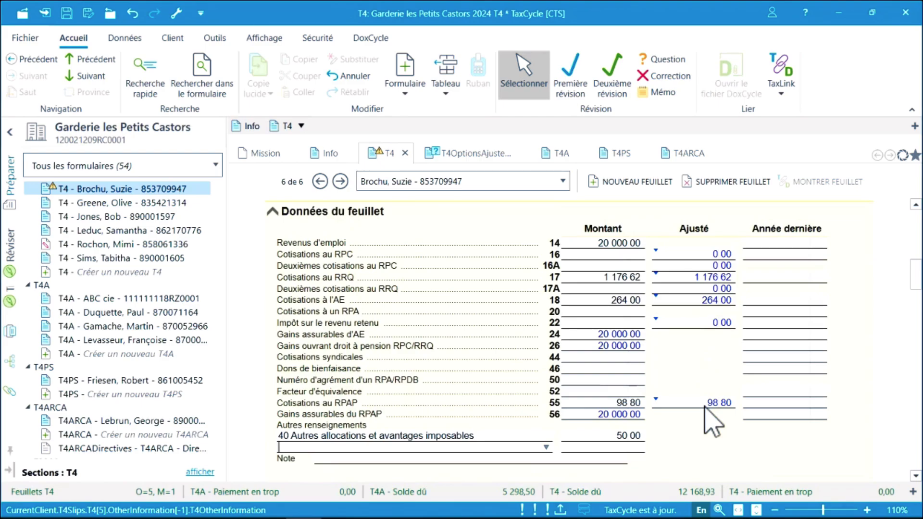
Enter 1000 Quebec income tax in Relevé 1 box E and 50 in box L.
scroll(714, 422, "up", 5)
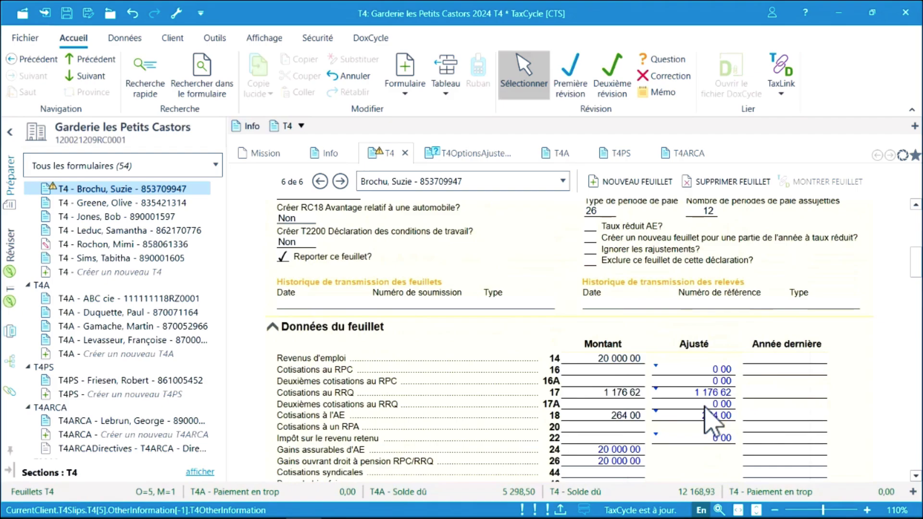
left_click(606, 251)
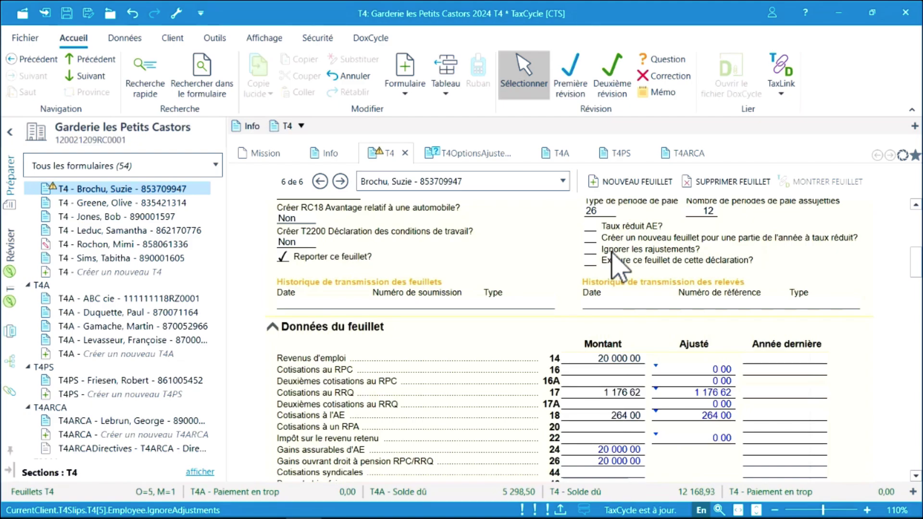
scroll(617, 267, "down", 10)
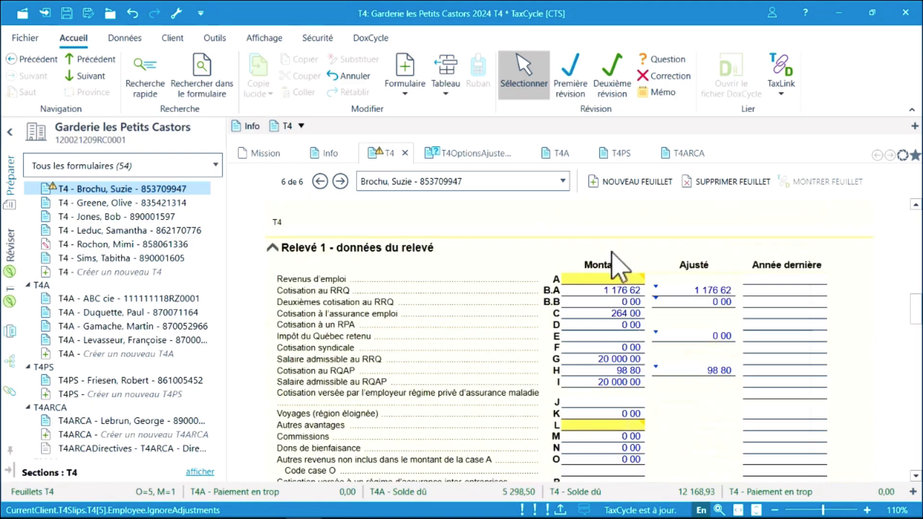
scroll(618, 267, "down", 1)
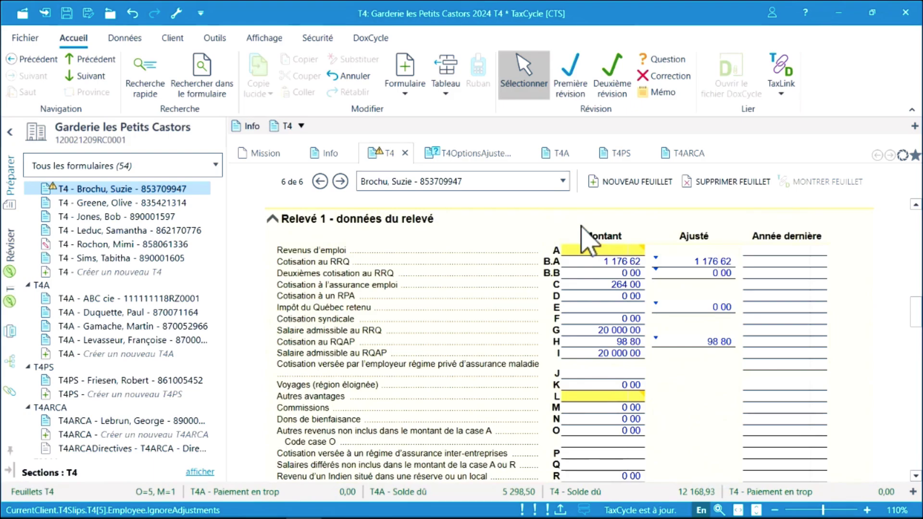
left_click(596, 306)
type("1000")
key("Tab")
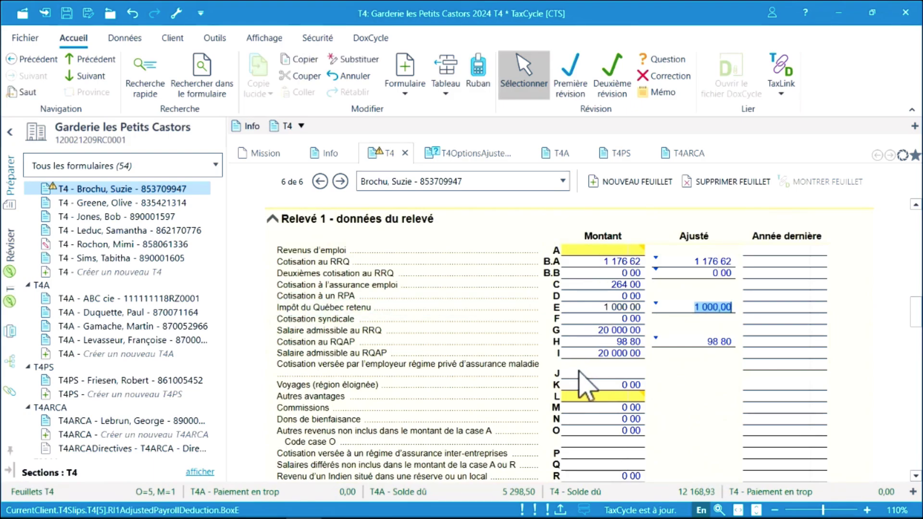
left_click(584, 397)
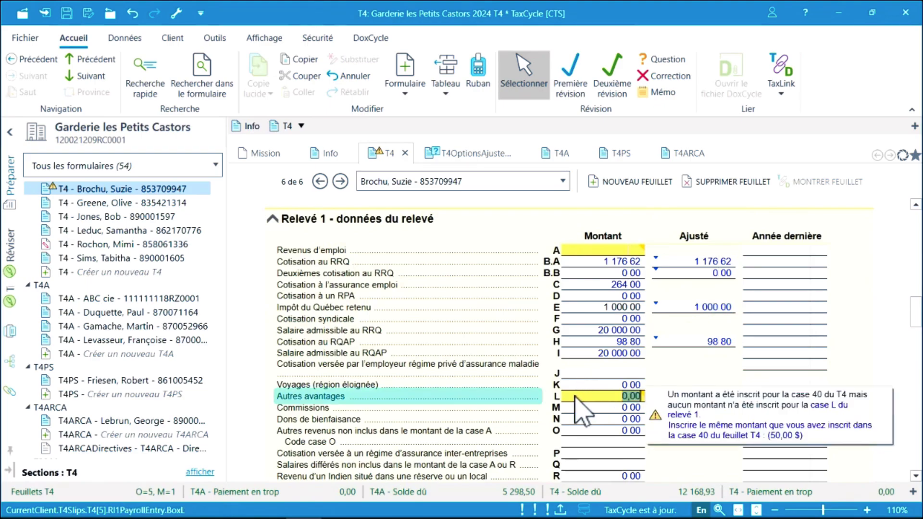
type("50")
key("Tab")
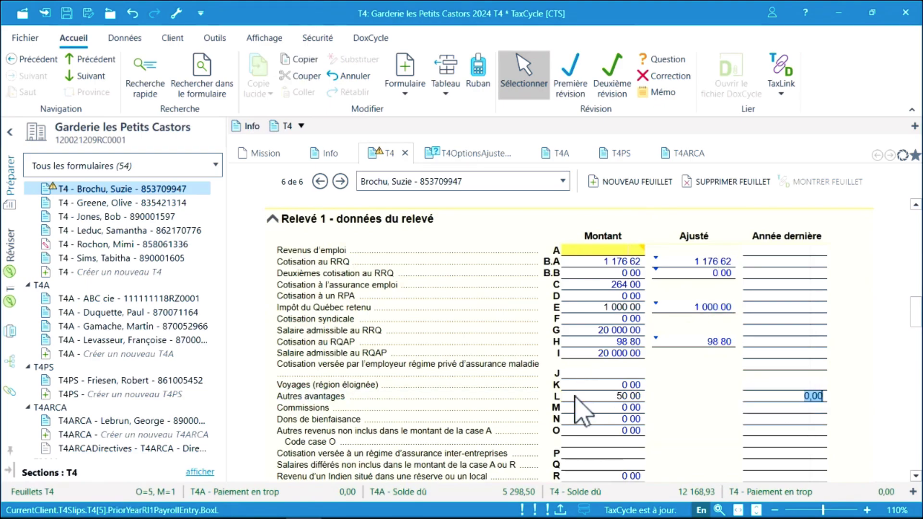
Copy the T4 box 14 income into Relevé 1 box A as 20 000,00.
mouse_move(587, 260)
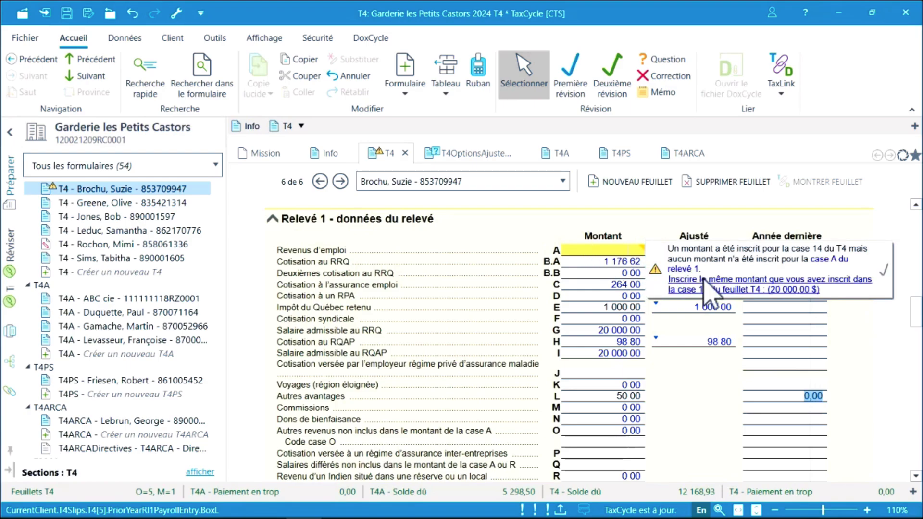
left_click(743, 289)
scroll(711, 291, "down", 3)
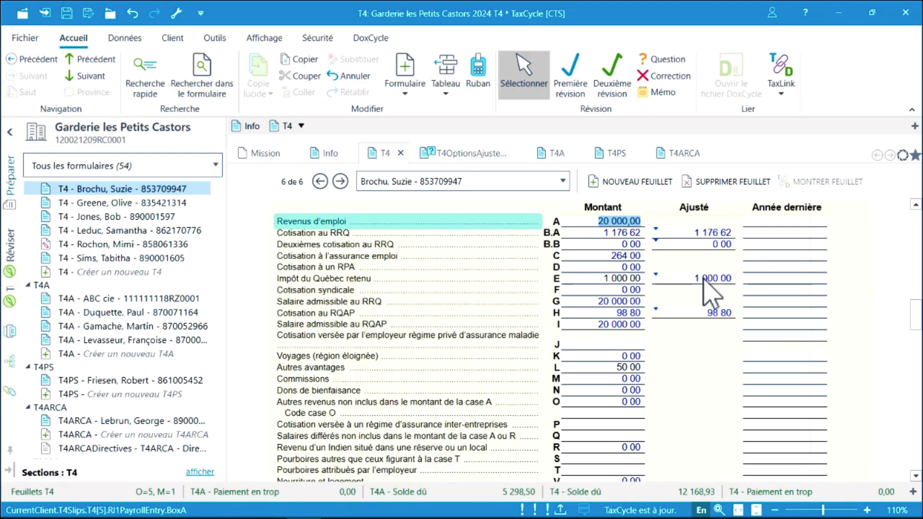
scroll(689, 295, "down", 6)
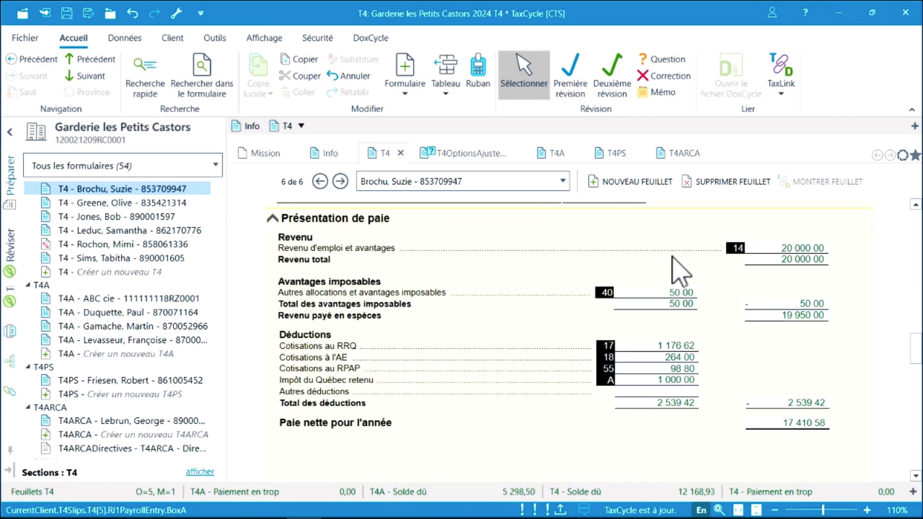
Collapse the ribbon to the compact single-line toolbar while reviewing the T4 and Relevé 1 slip images.
scroll(680, 272, "down", 8)
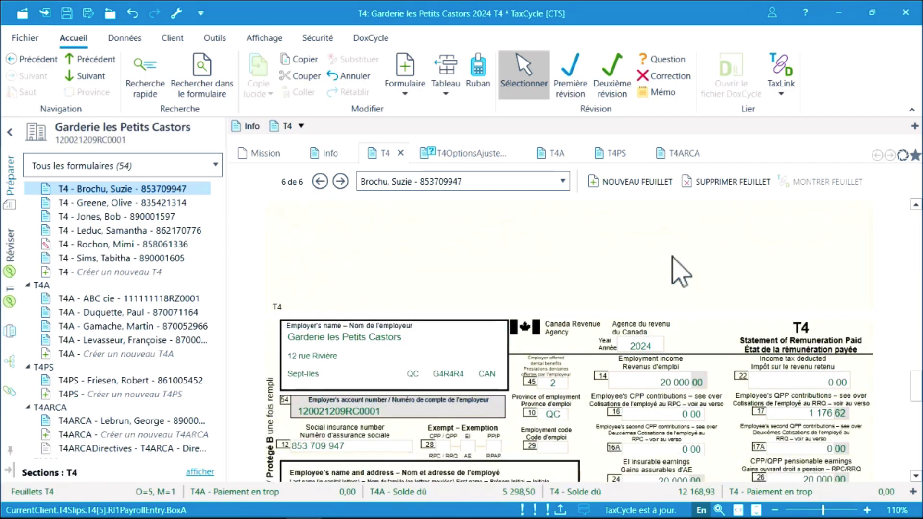
scroll(680, 272, "down", 3)
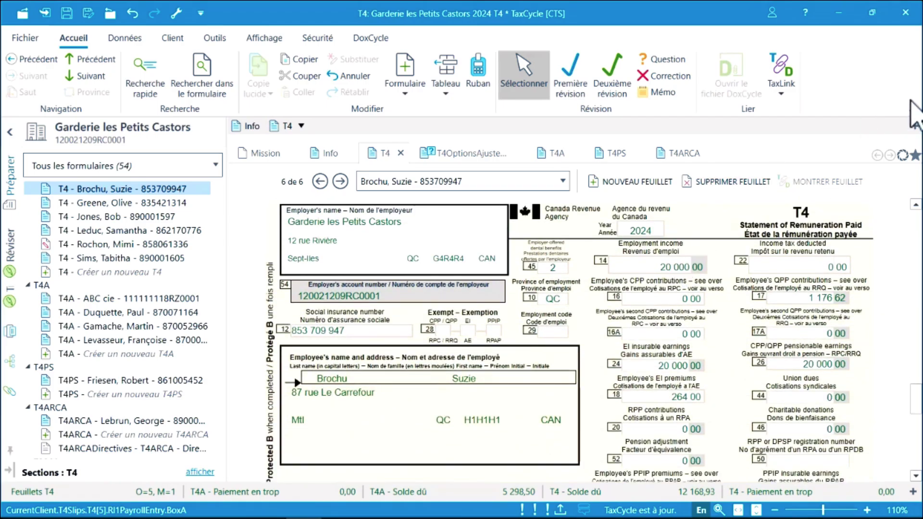
left_click(916, 111)
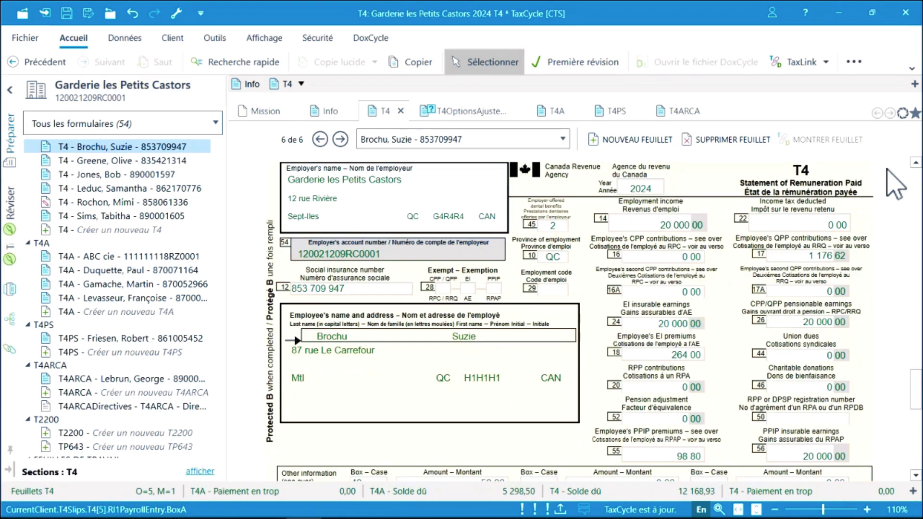
scroll(895, 185, "down", 8)
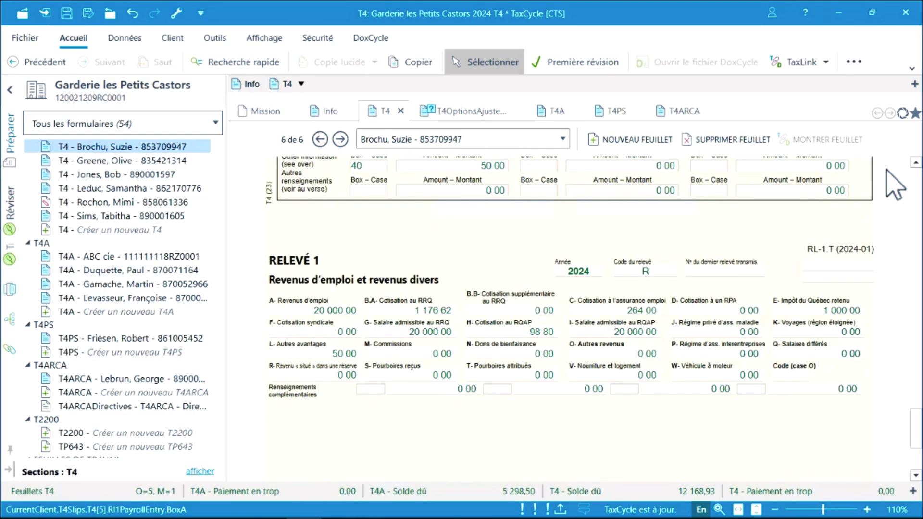
Open the T4 summary (SommaireT4) through a quick search for 'sommaire'.
left_click(252, 67)
type("sommaire")
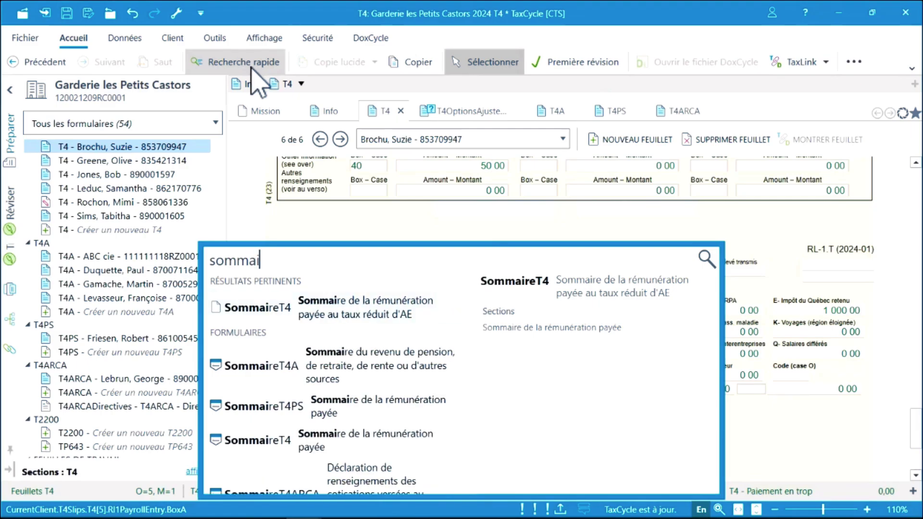
left_click(284, 456)
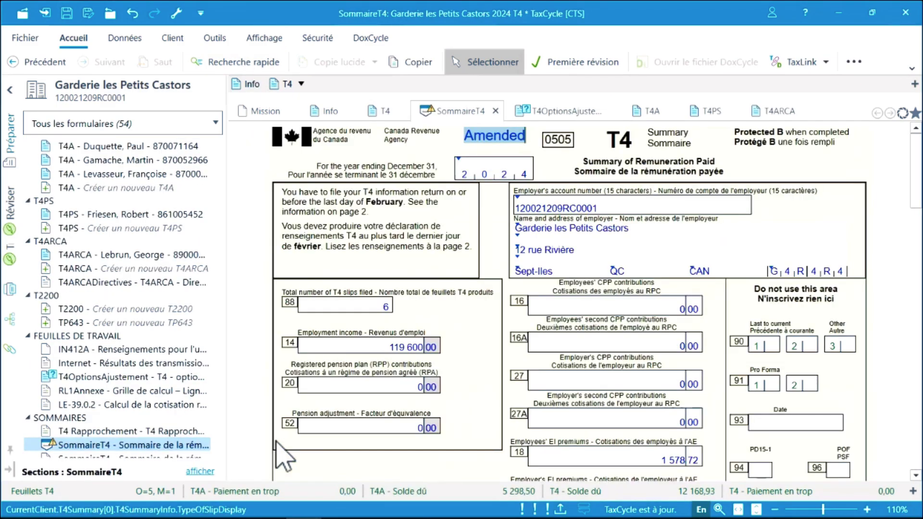
Open the Relevé 1 summary (RL1Sommaire) by searching 'rl1somm'.
key("F4")
type("rl1so")
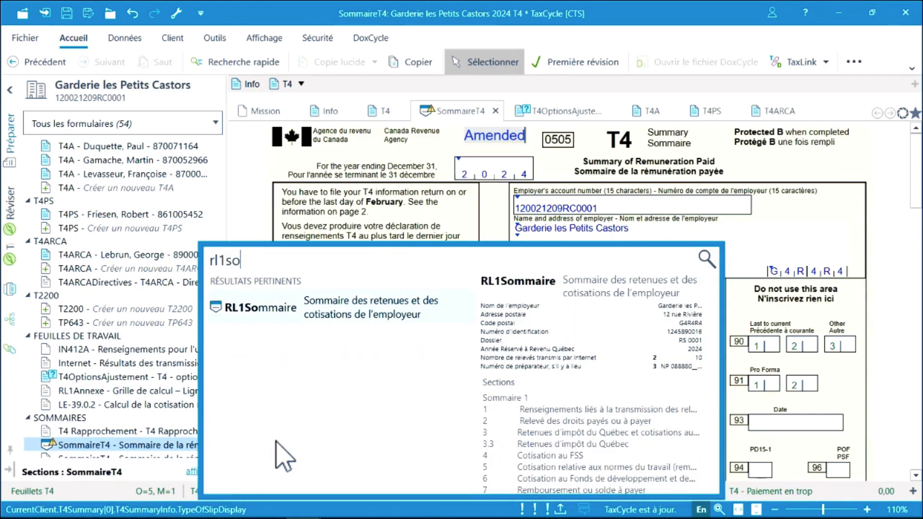
type("mm")
key("Return")
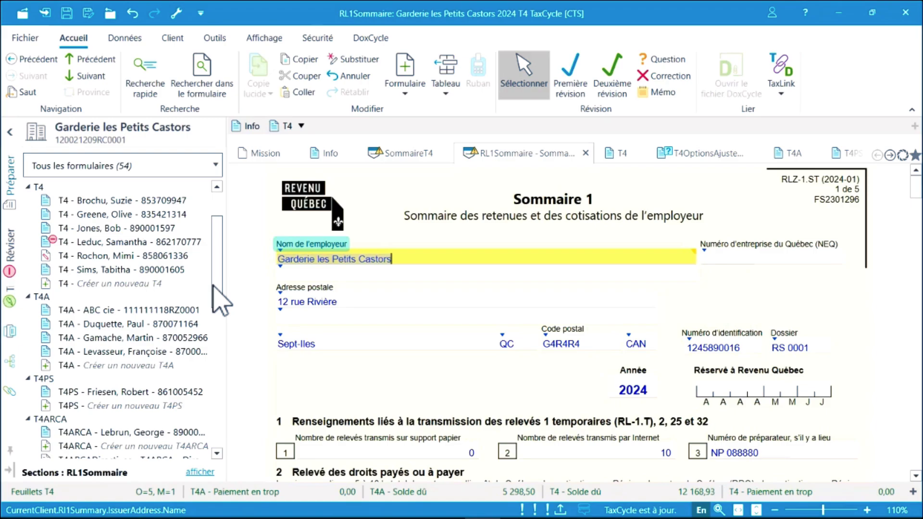
Return to the employee's T4 slip and jump to its Employé section.
left_click(133, 197)
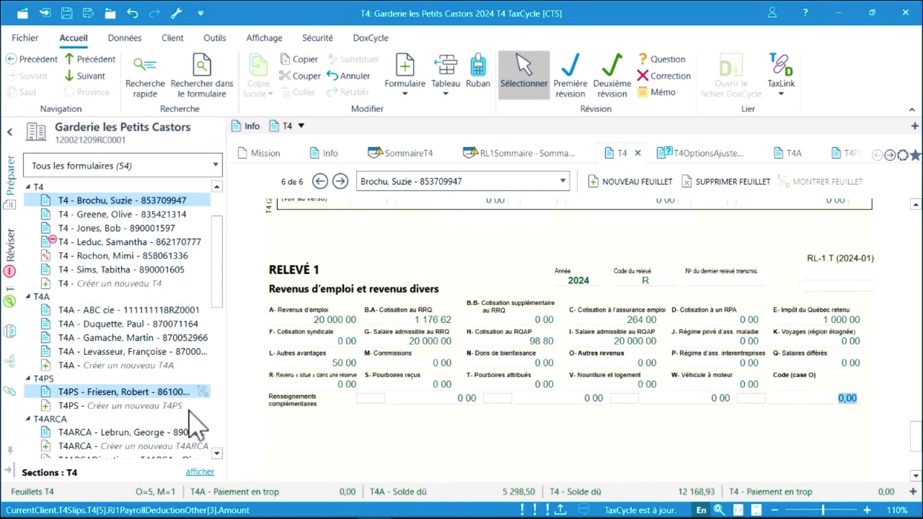
left_click(201, 472)
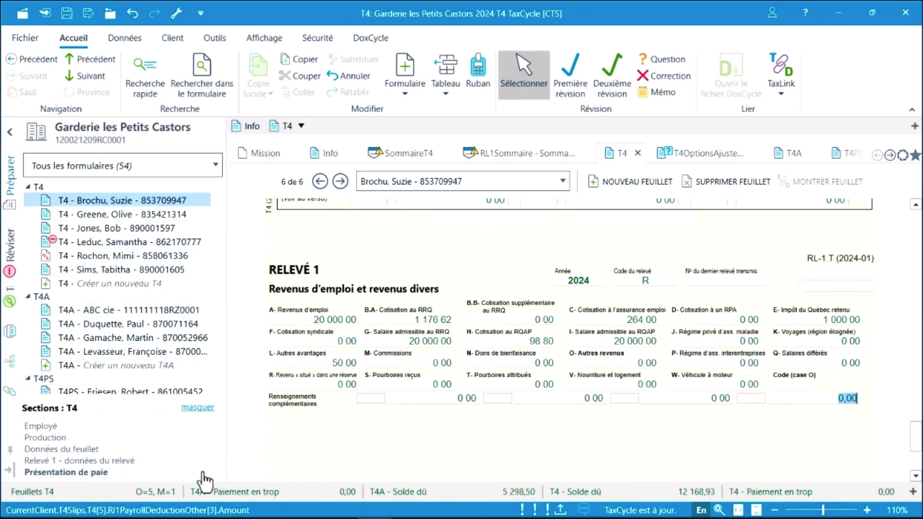
left_click(47, 430)
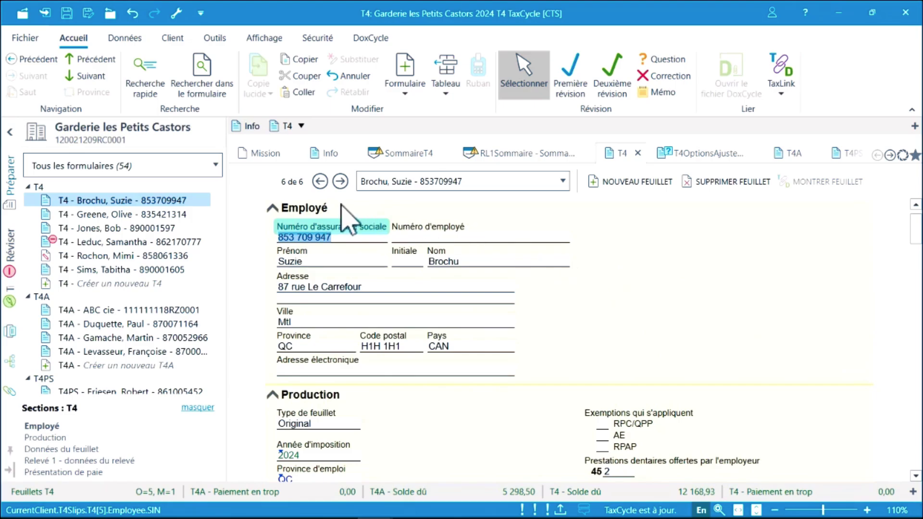
Step back two slips, then select the third of six T4 slips from the slip list.
left_click(323, 186)
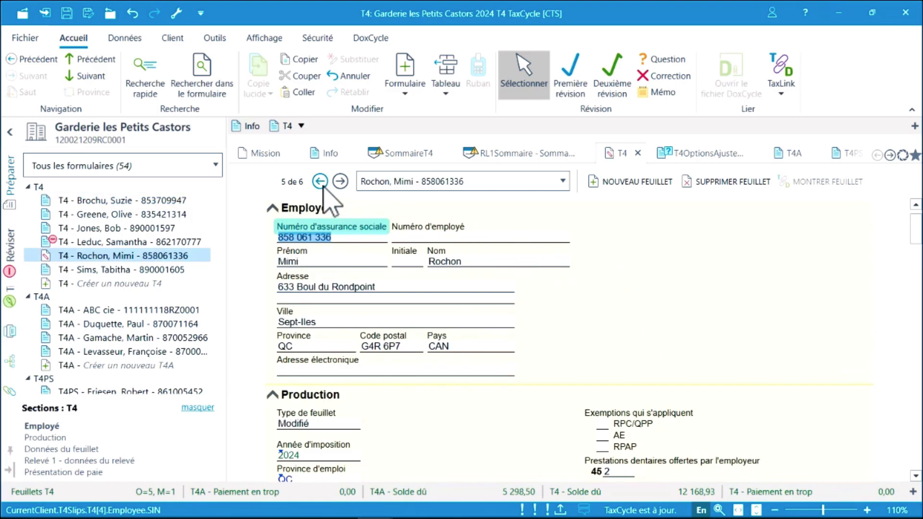
left_click(323, 186)
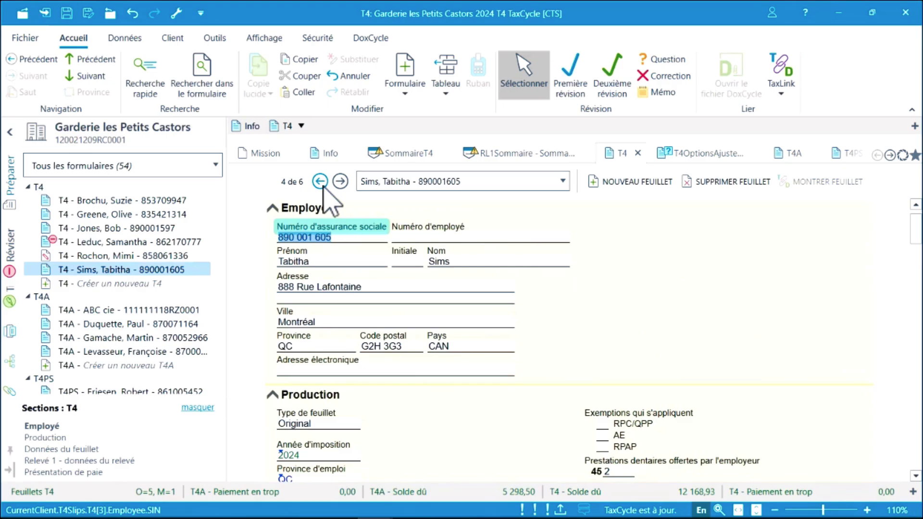
left_click(563, 182)
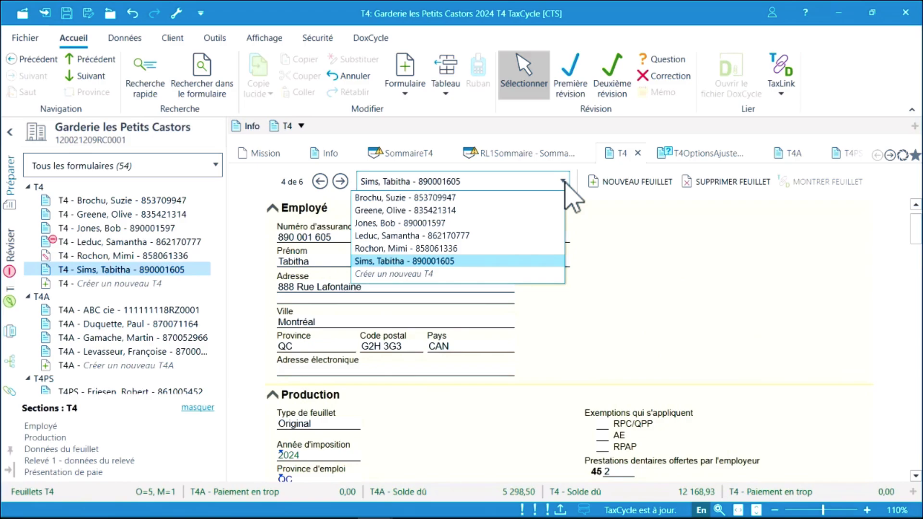
left_click(480, 211)
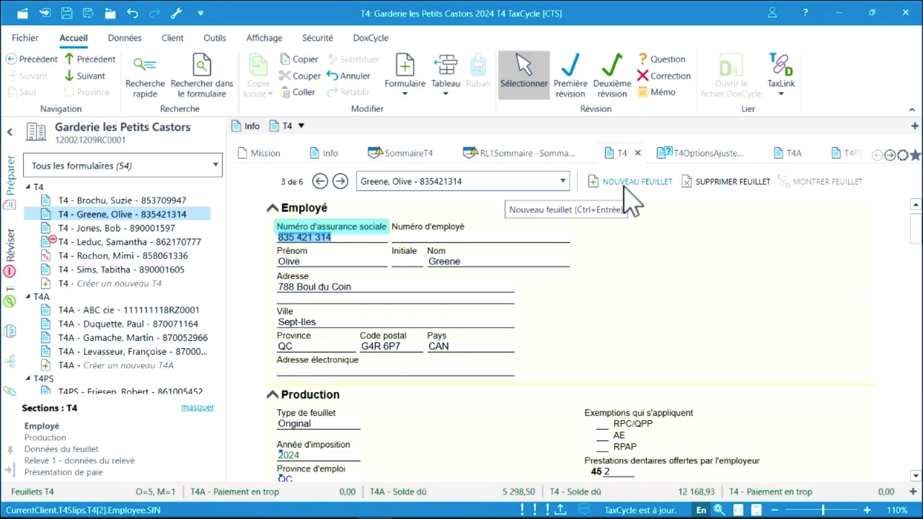
Delete the current employee's T4 slip, then restore it from the Supprimé forms filter.
left_click(704, 182)
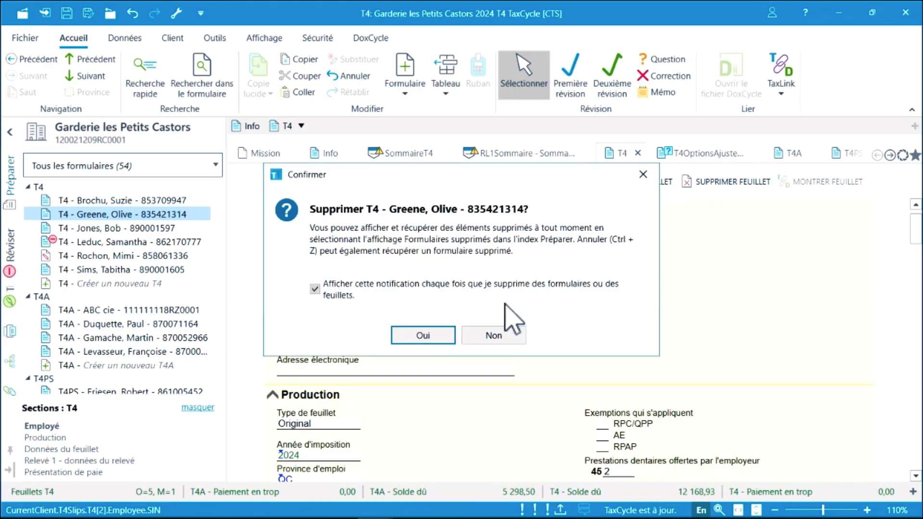
left_click(445, 335)
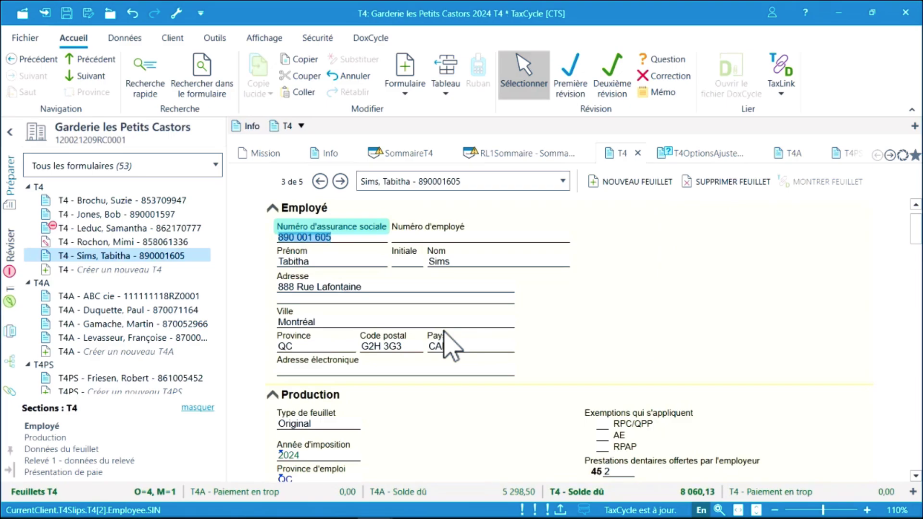
left_click(215, 165)
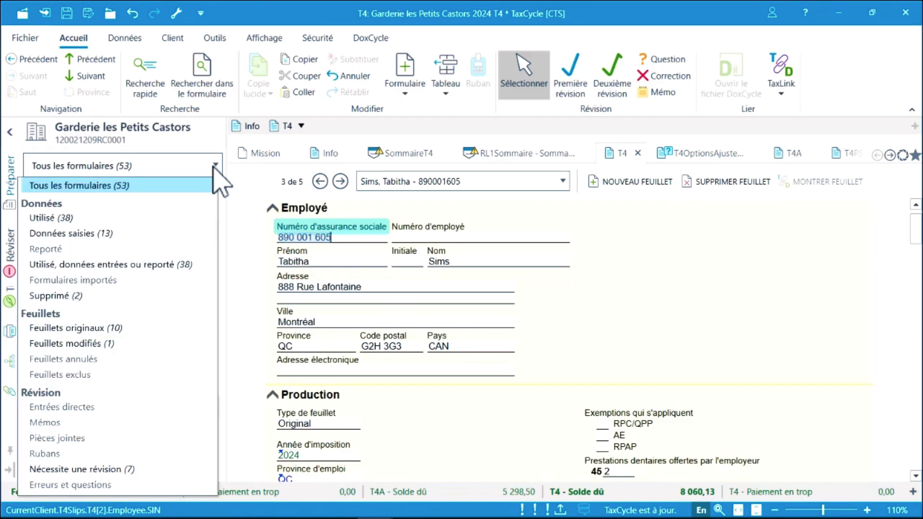
left_click(155, 297)
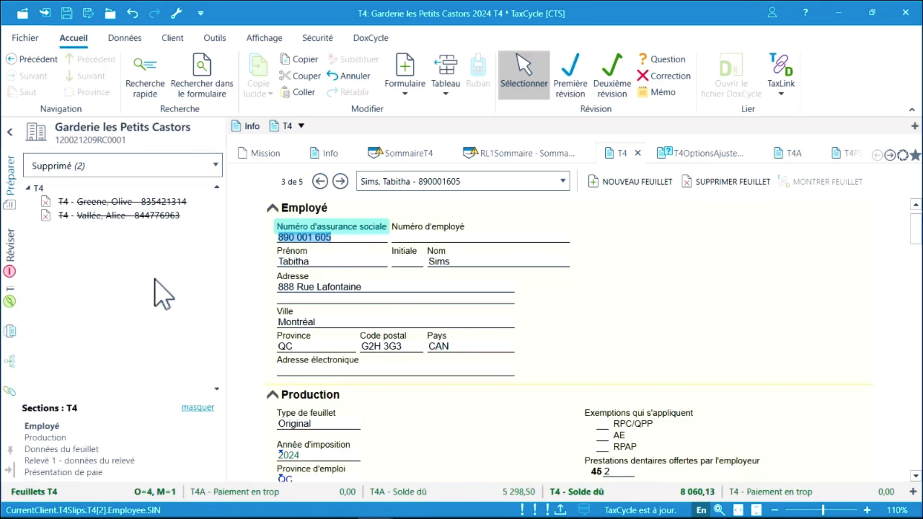
left_click(159, 202)
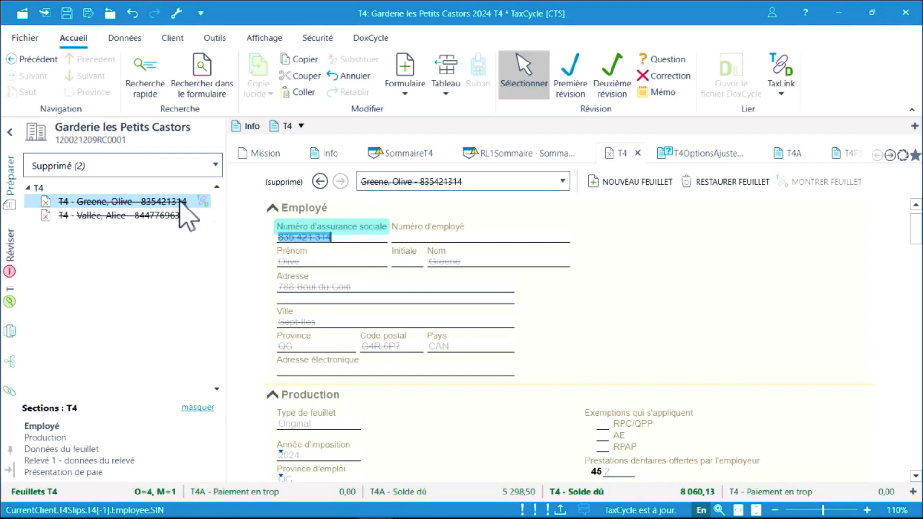
left_click(721, 183)
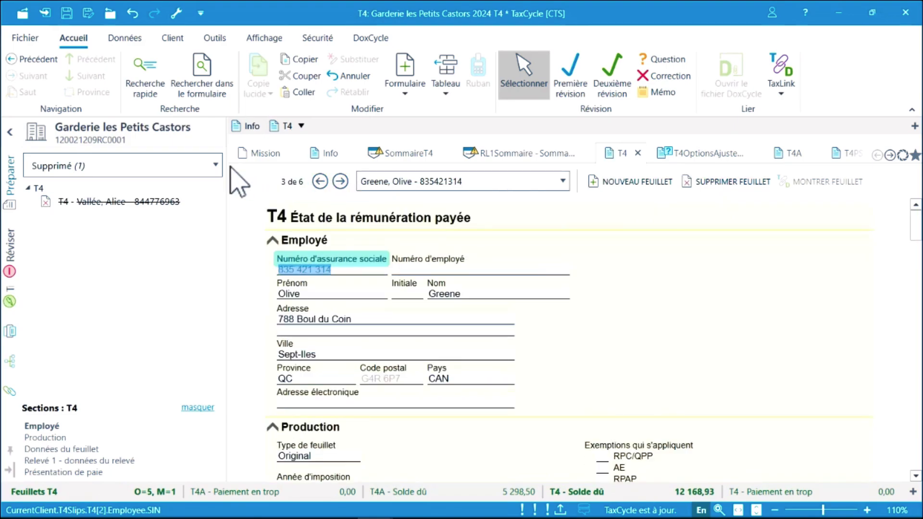
Show all forms again, jump to an employee's T4 slip, then search 'feuillets' for FeuilletsT4.
left_click(212, 167)
left_click(173, 187)
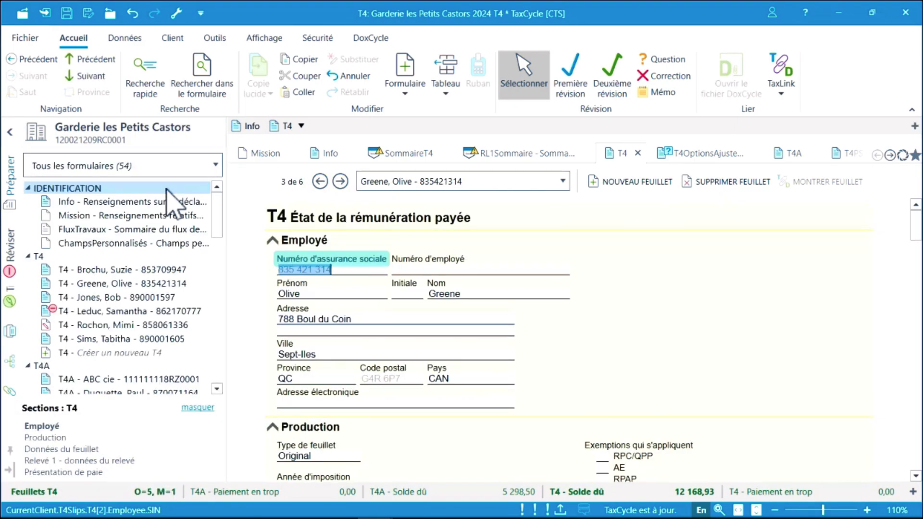
key("F3")
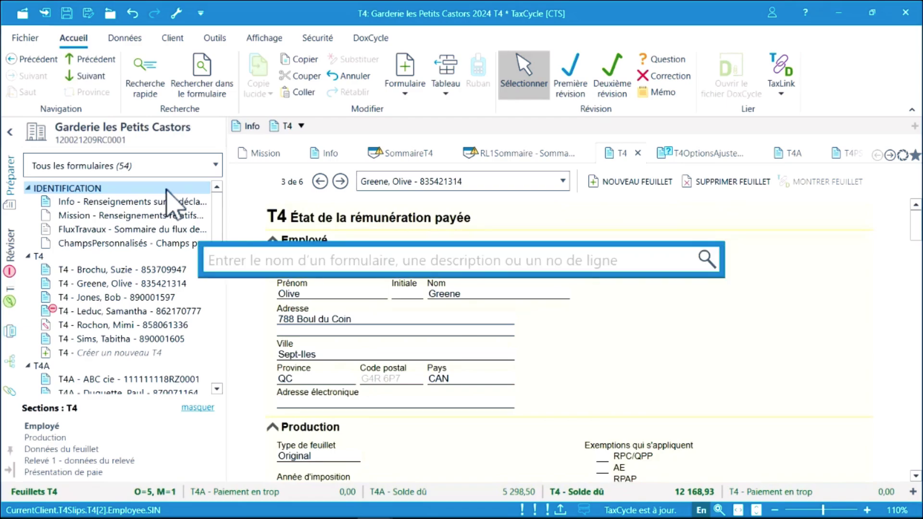
type("jones")
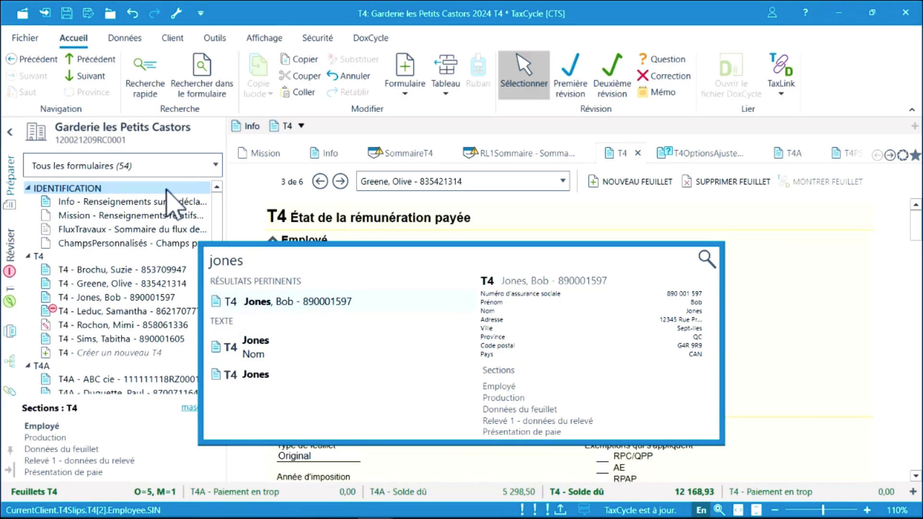
key("Return")
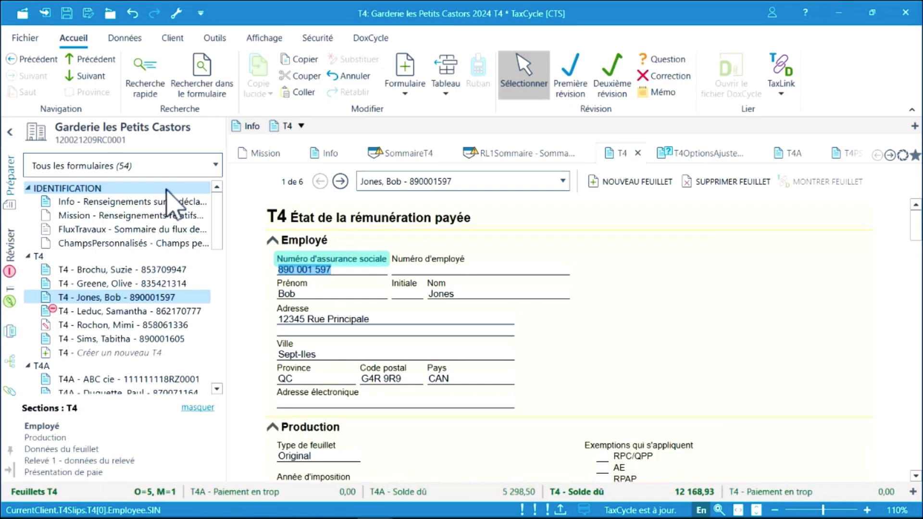
left_click(135, 82)
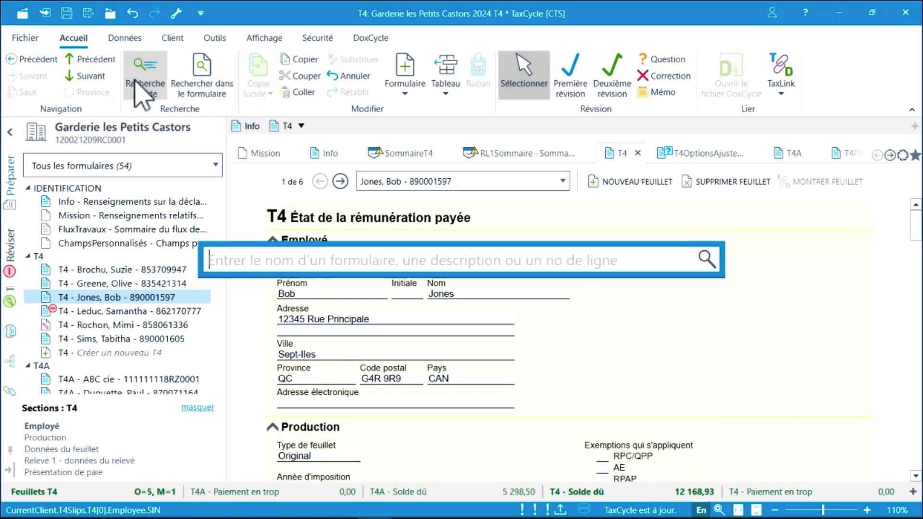
type("feuillets")
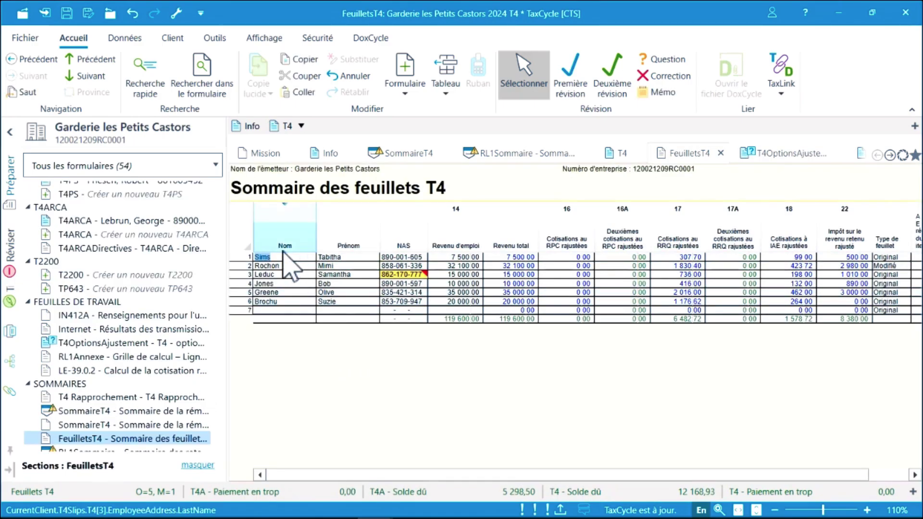
Sort the T4 slips grid by Nom and drag Type de feuillet right after Prénom.
left_click(284, 243)
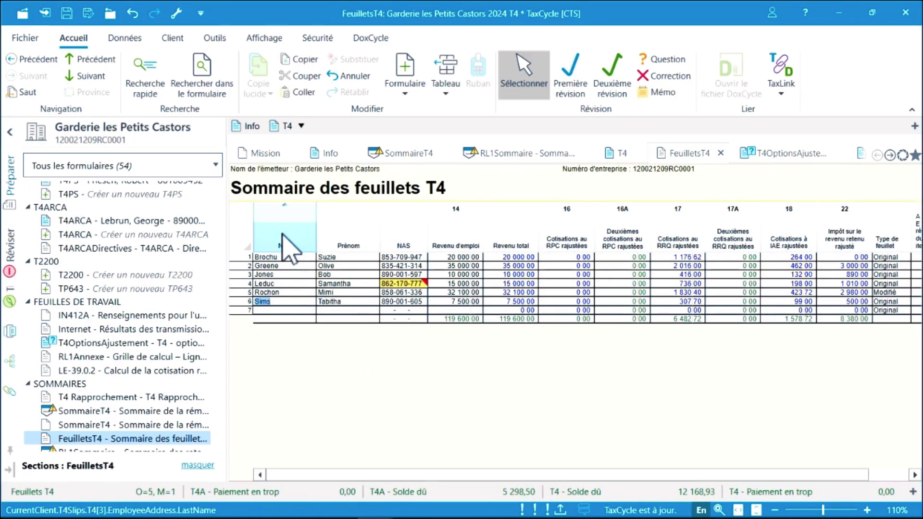
left_click(283, 243)
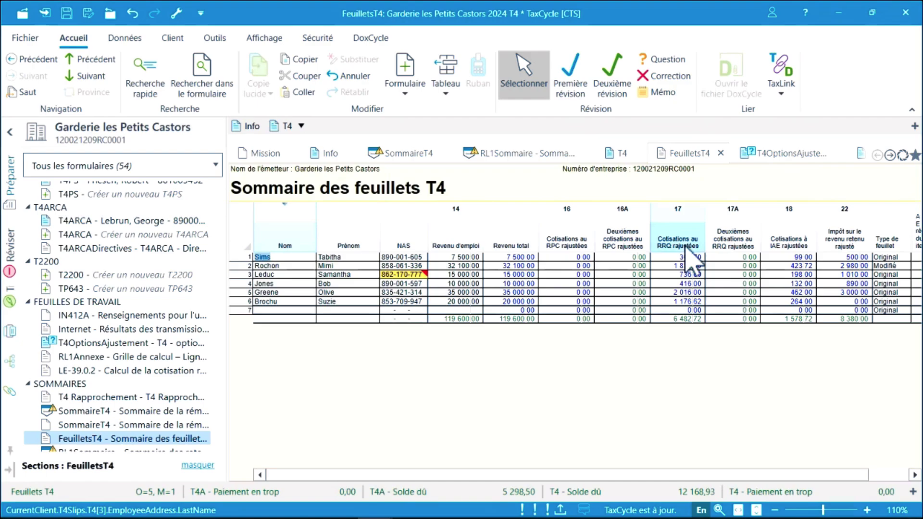
left_click_drag(892, 248, 395, 248)
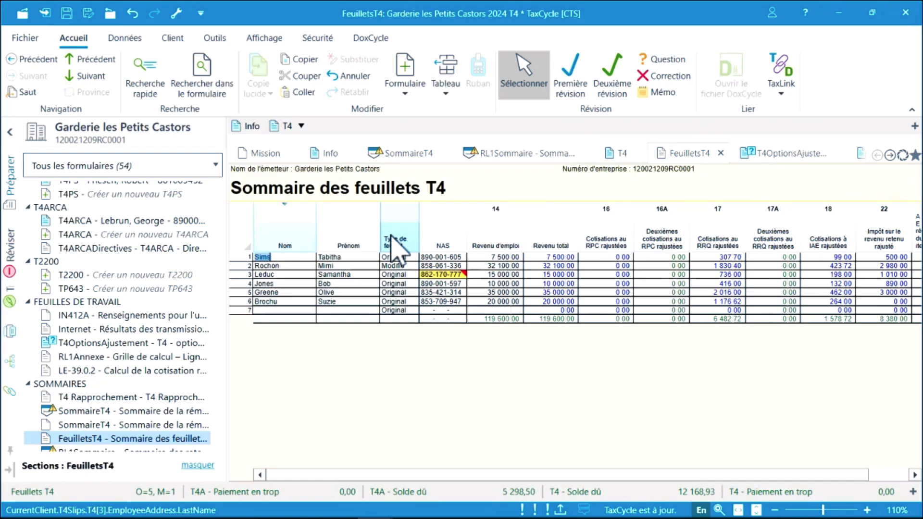
right_click(395, 246)
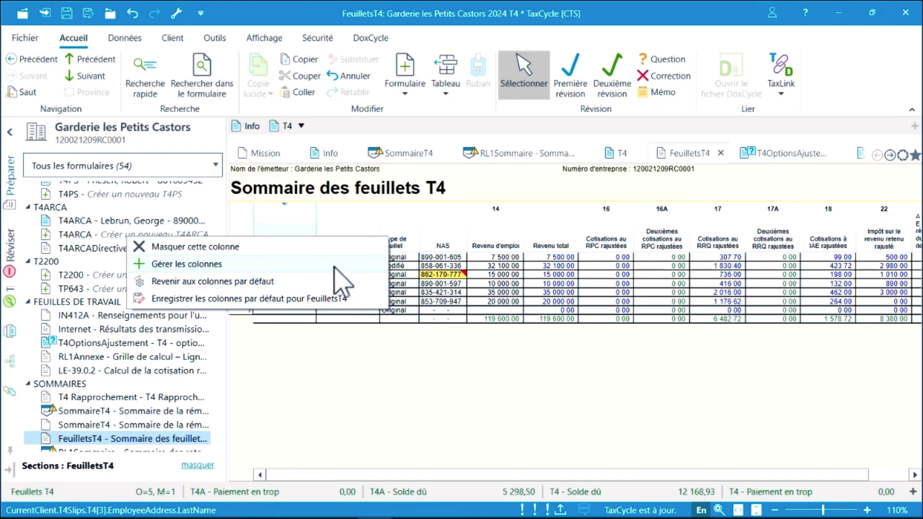
In Gérer les colonnes, add Numéro d'employé, drop Type de feuillet, and order Prénom, Nom, NAS, Numéro d'employé.
left_click(250, 267)
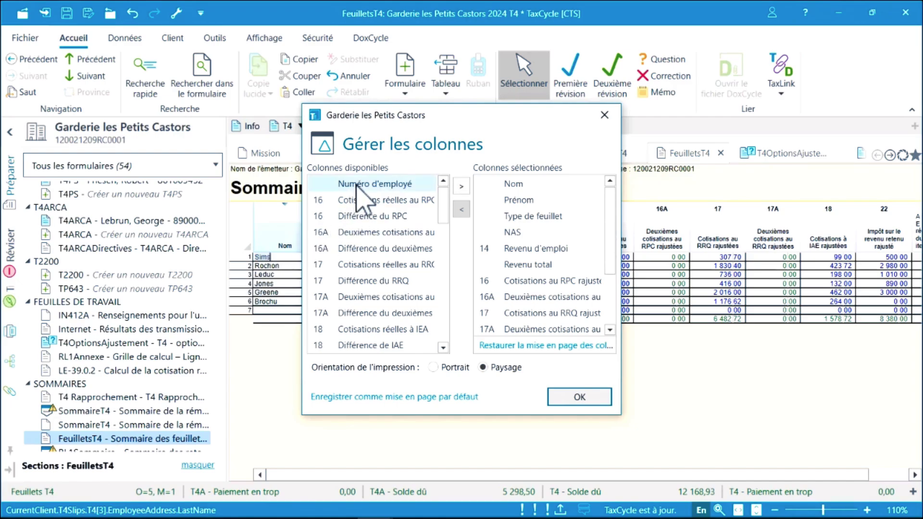
left_click_drag(358, 189, 532, 217)
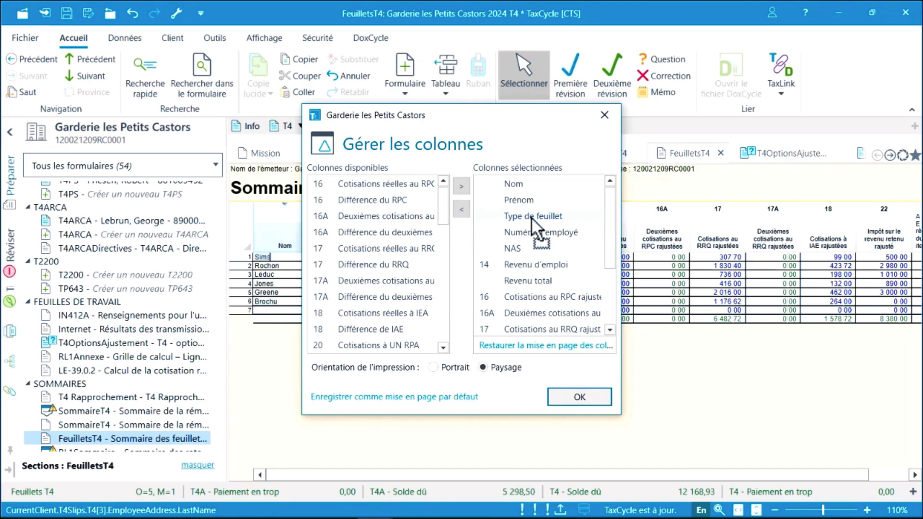
left_click_drag(532, 217, 400, 226)
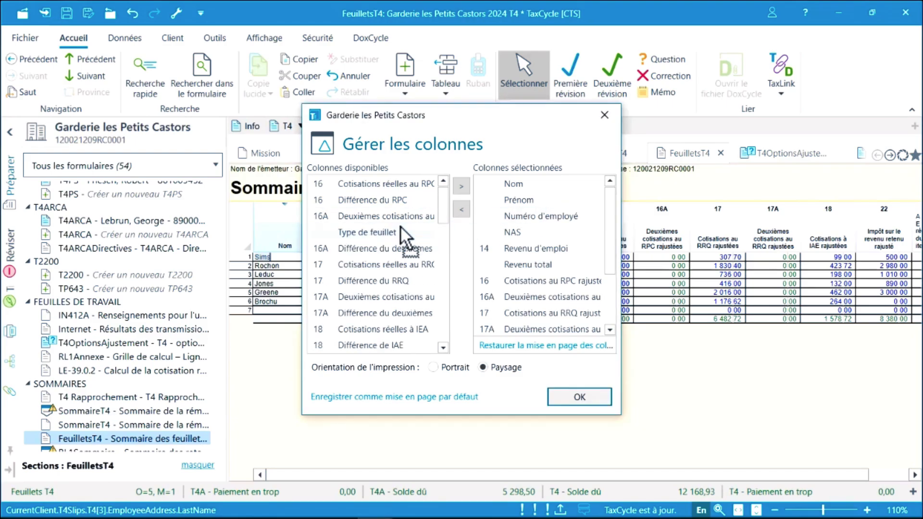
left_click(532, 220)
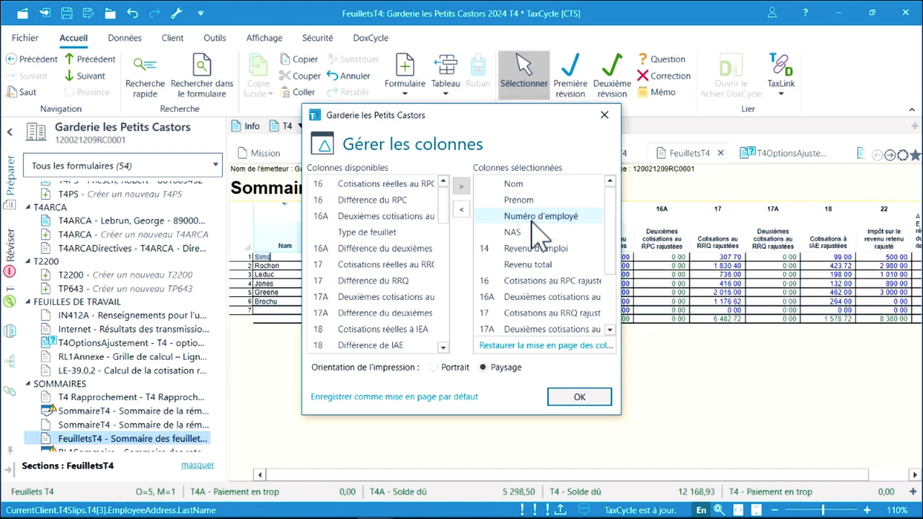
left_click_drag(531, 222, 529, 237)
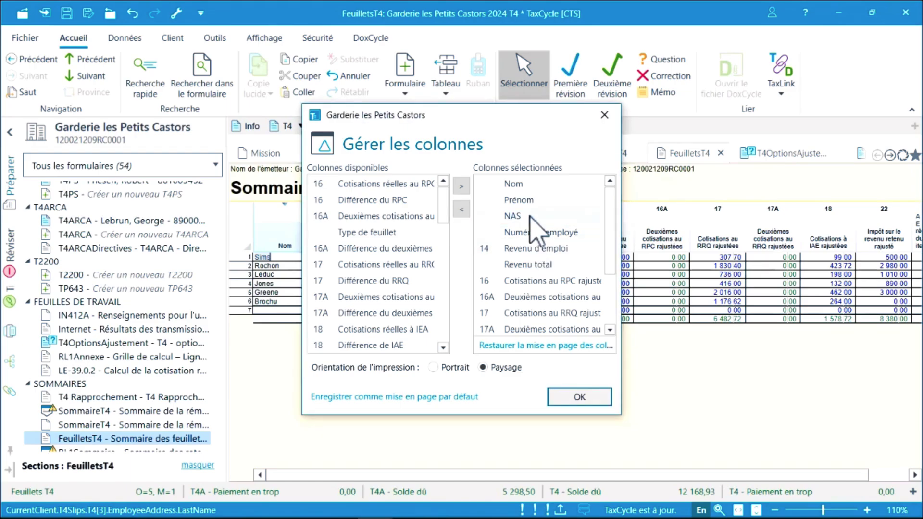
left_click_drag(532, 201, 531, 181)
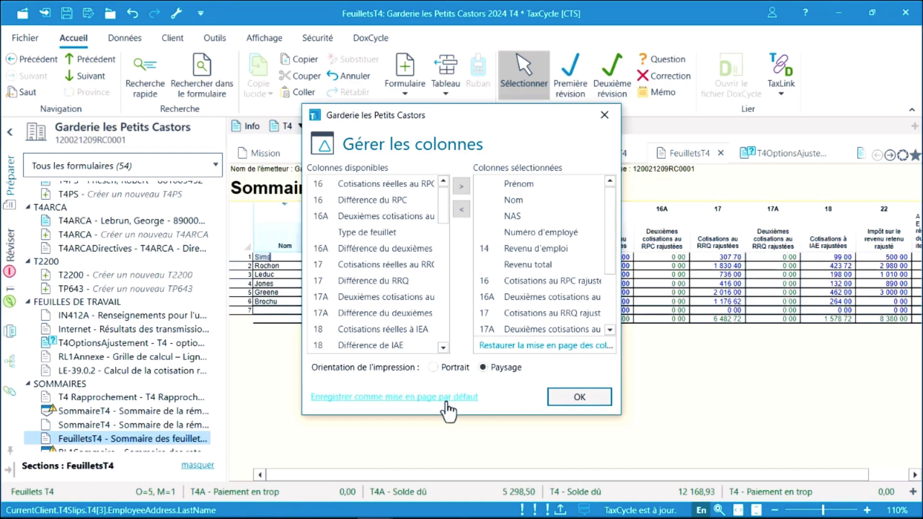
left_click(572, 395)
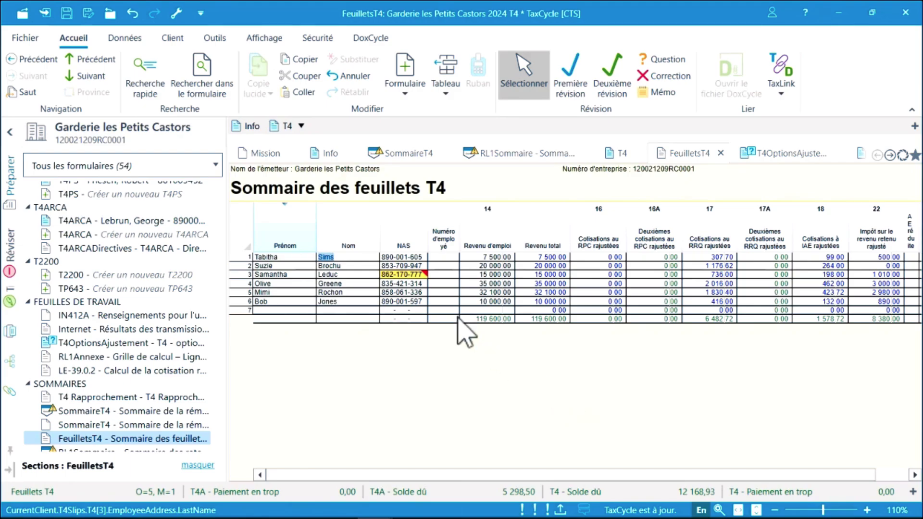
Correct row 3's invalid NAS by changing its last digit to 6.
mouse_move(422, 286)
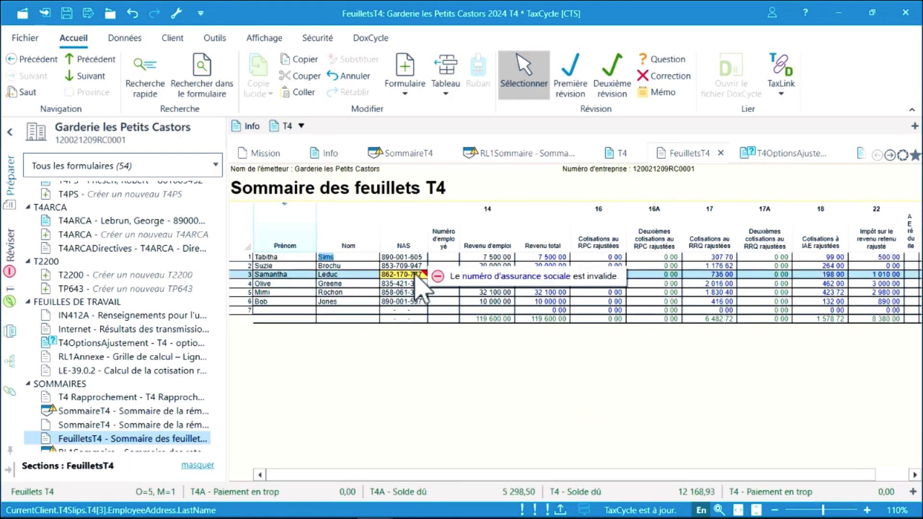
left_click(419, 276)
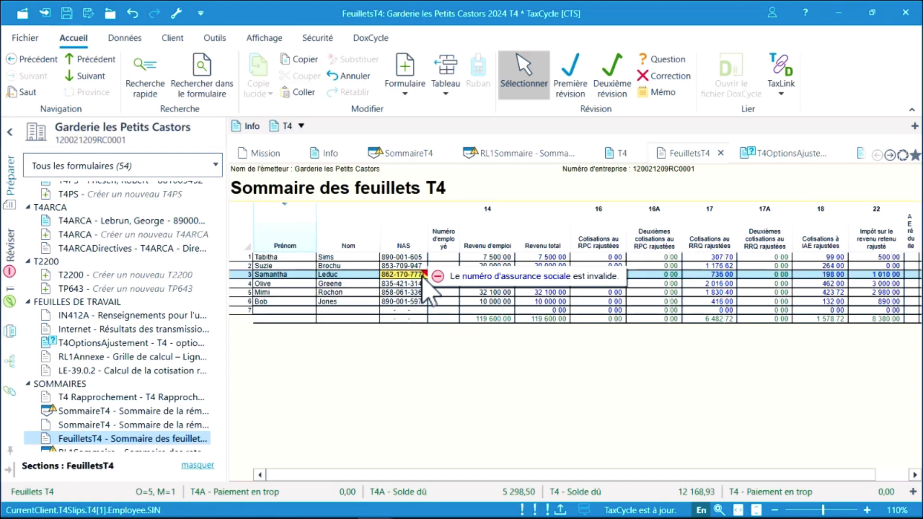
key("BackSpace")
type("6")
key("Tab")
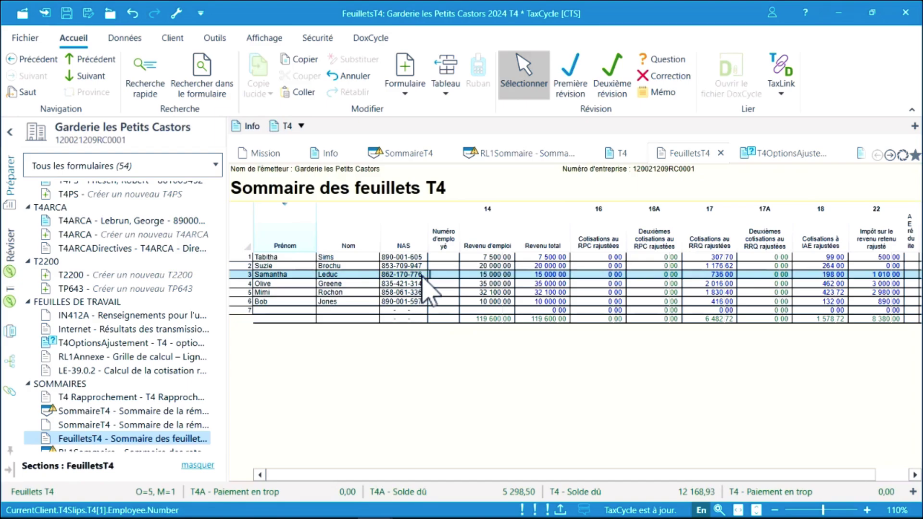
Add a new employee in row 7 with their name, NAS and 20 000 employment income.
left_click(295, 313)
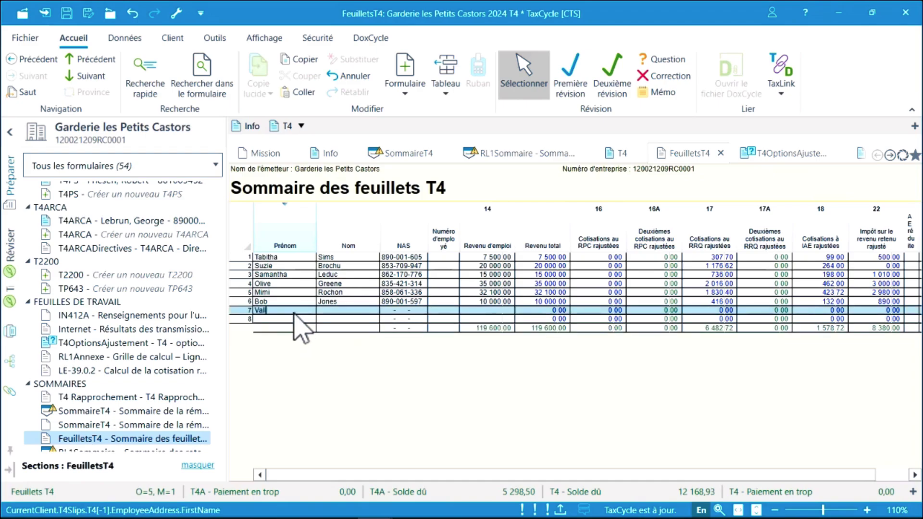
key("Tab")
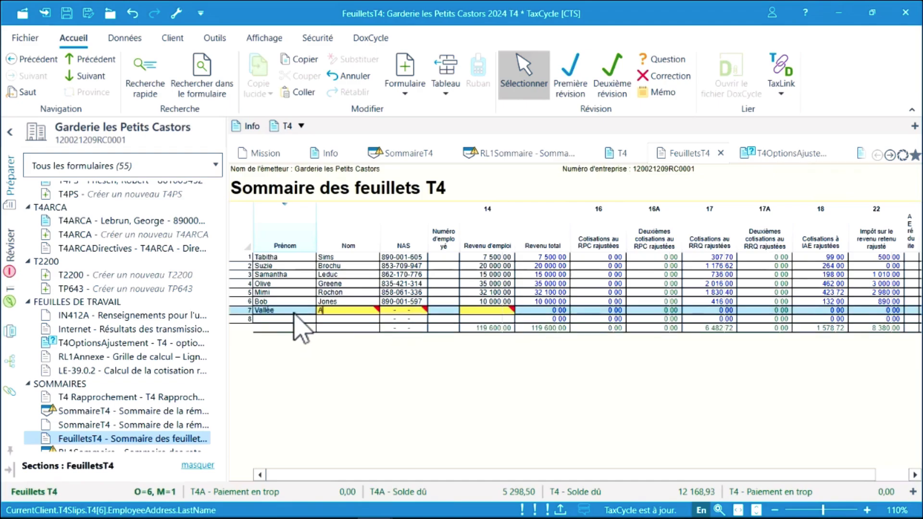
key("Tab")
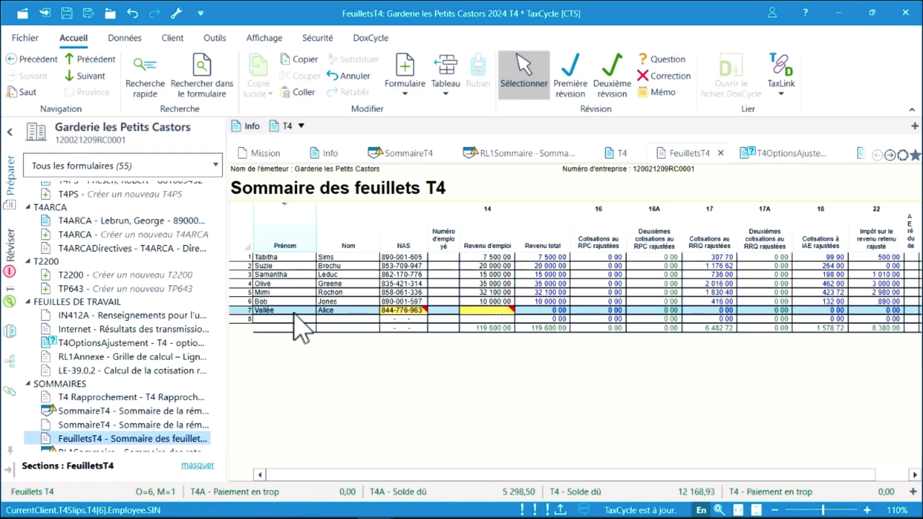
key("Tab")
type("20000")
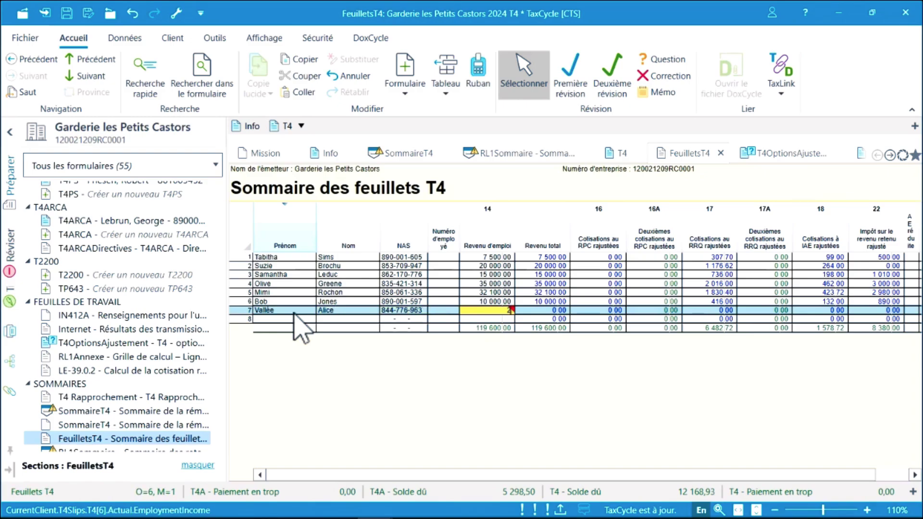
key("Tab")
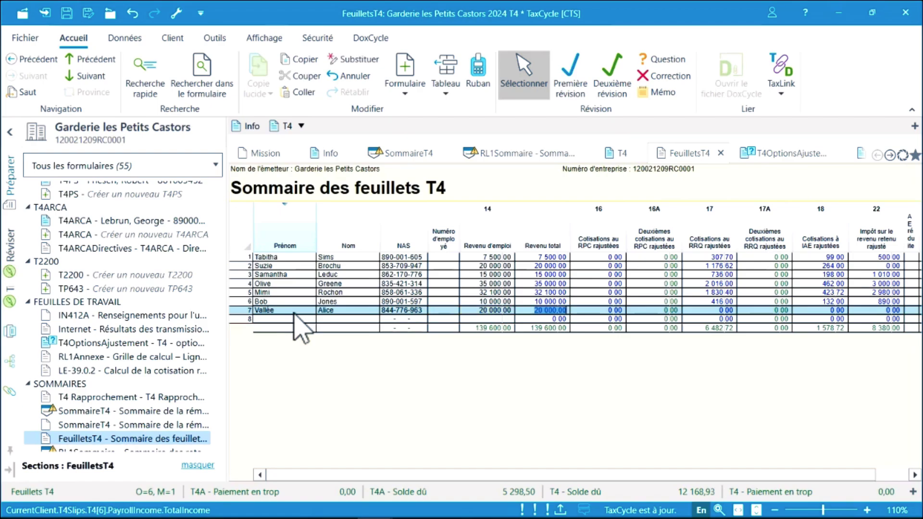
Delete the row 6 employee's T4 slip.
right_click(335, 302)
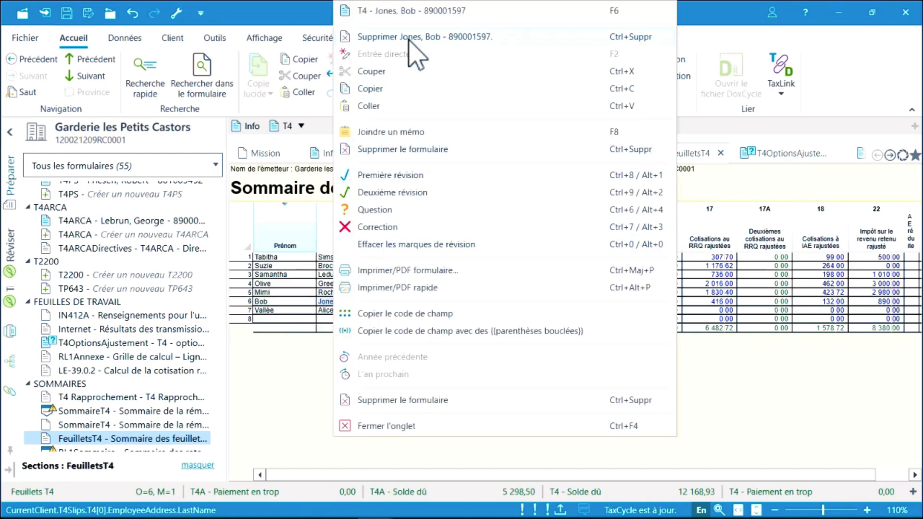
left_click(409, 39)
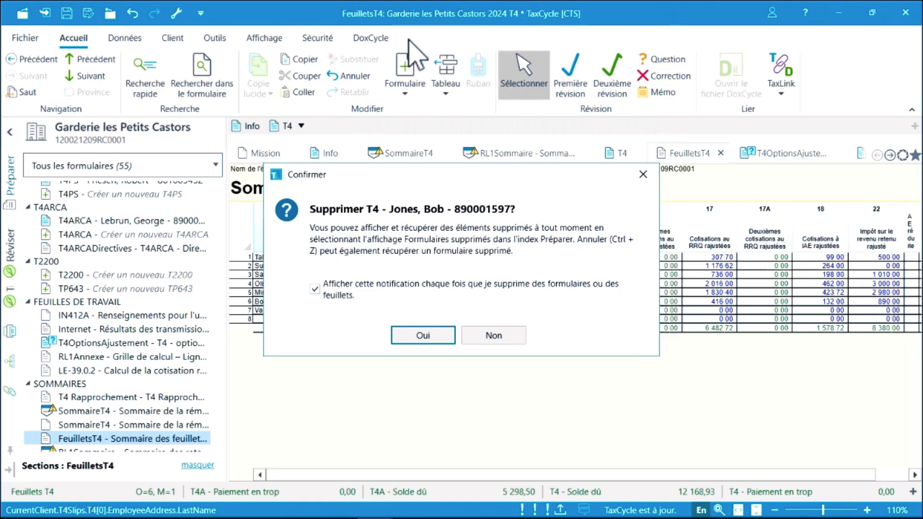
left_click(410, 337)
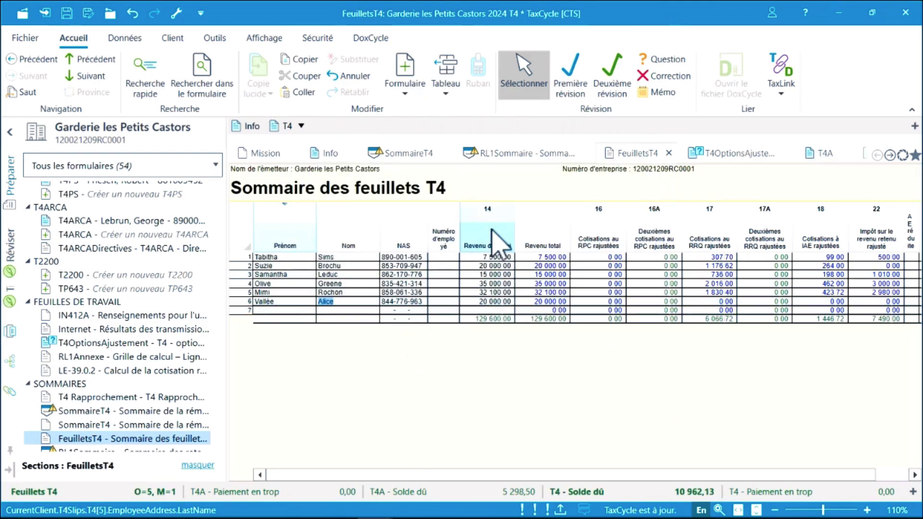
Flag the 32 100 employment income with a question, then open the second employee's T4 slip.
left_click(665, 60)
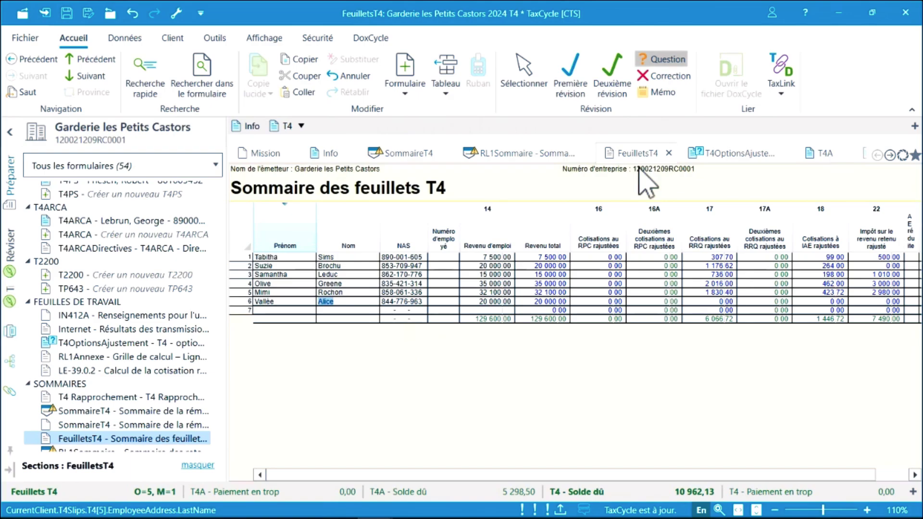
left_click(491, 293)
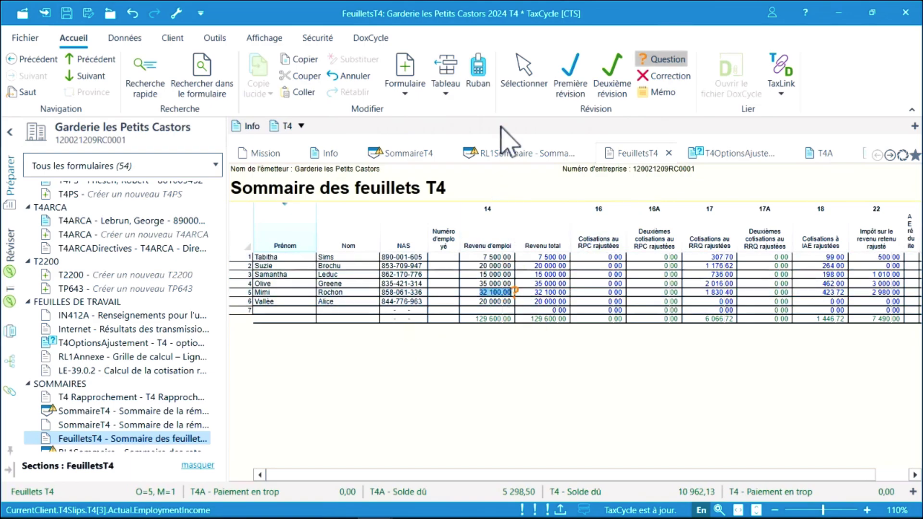
left_click(523, 73)
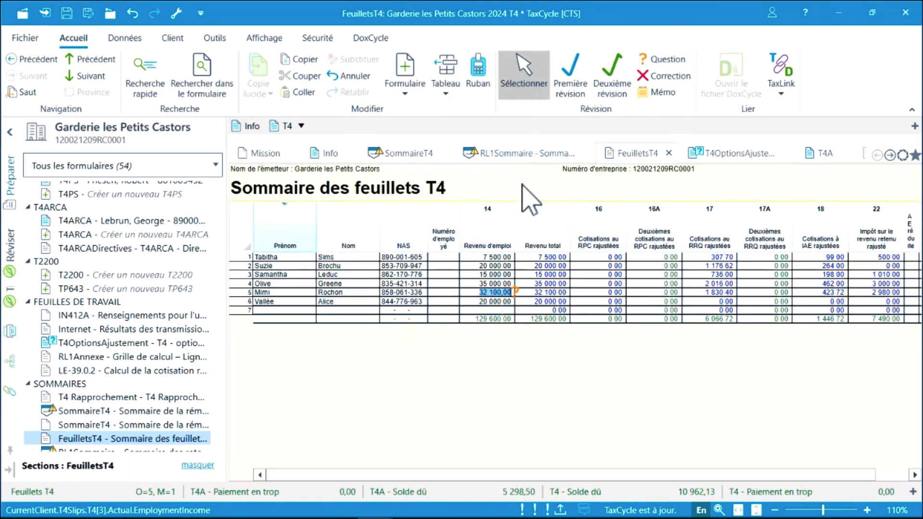
left_click(371, 266)
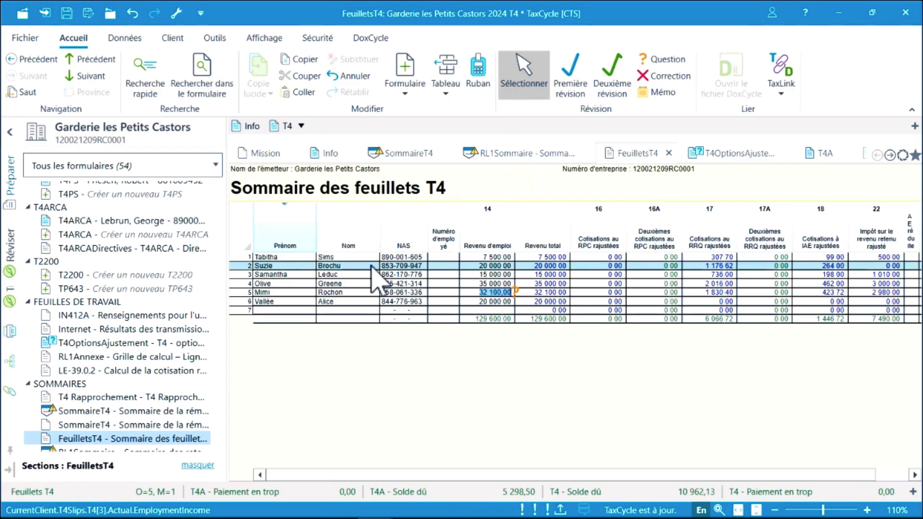
double_click(373, 269)
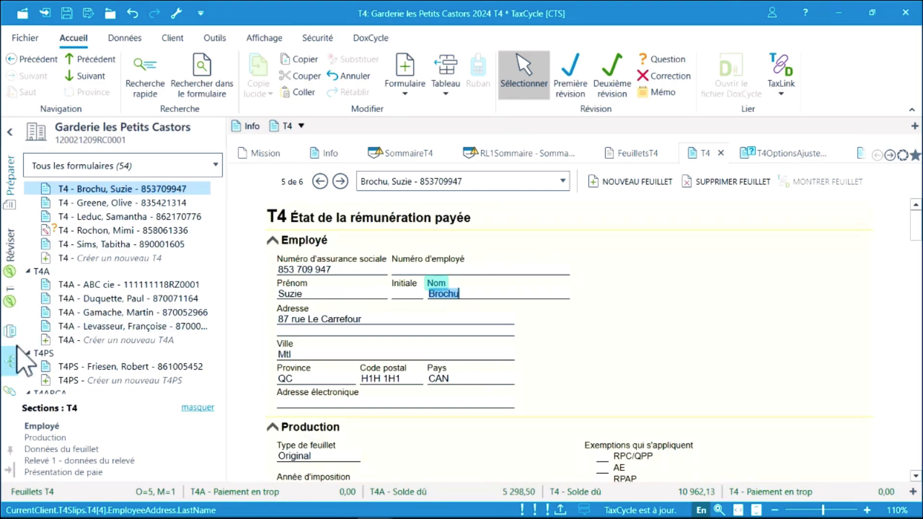
In the print sets sidebar, choose the original T4 slips group.
left_click(12, 332)
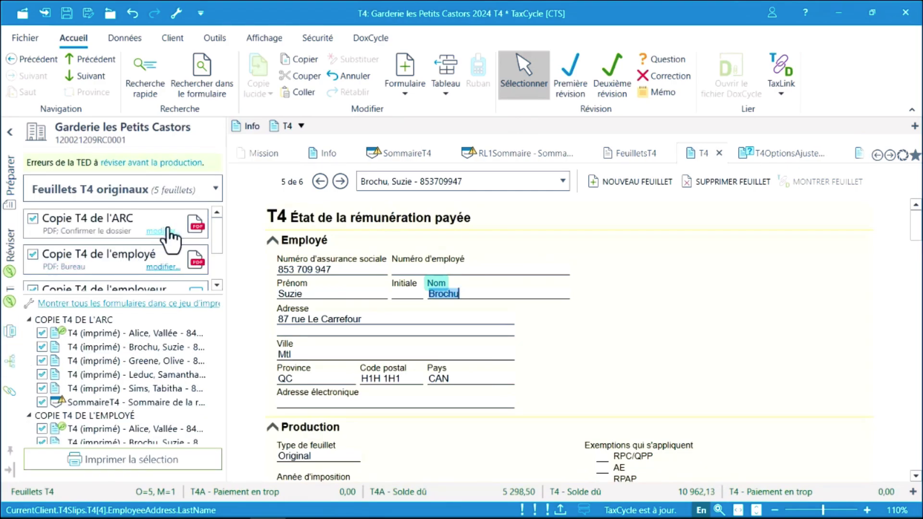
left_click(216, 189)
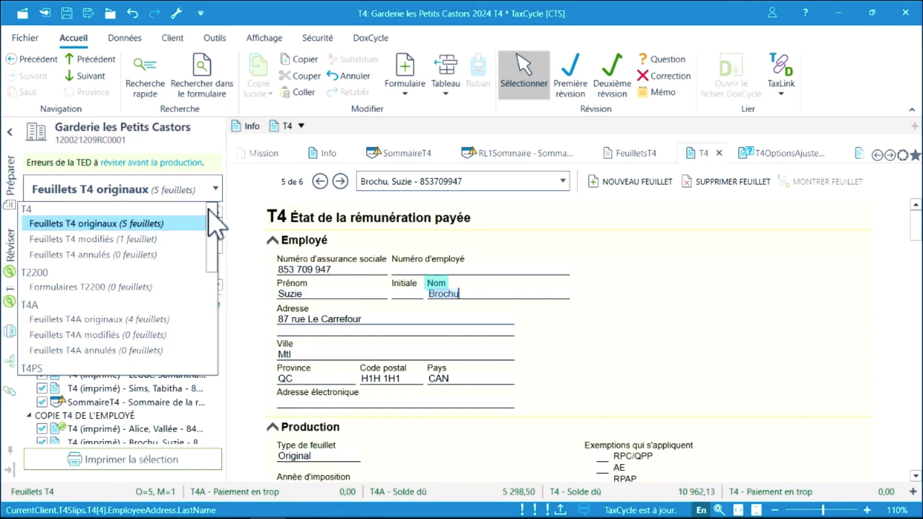
left_click_drag(216, 237, 215, 203)
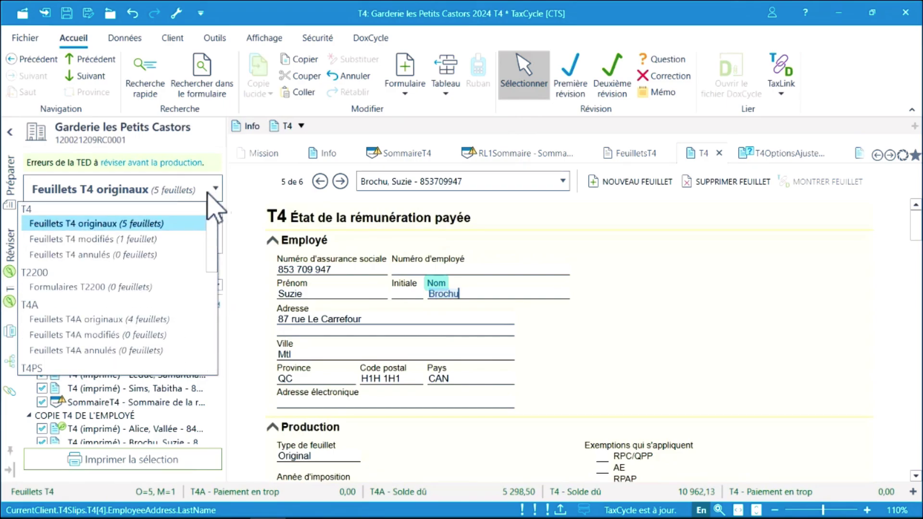
left_click(113, 224)
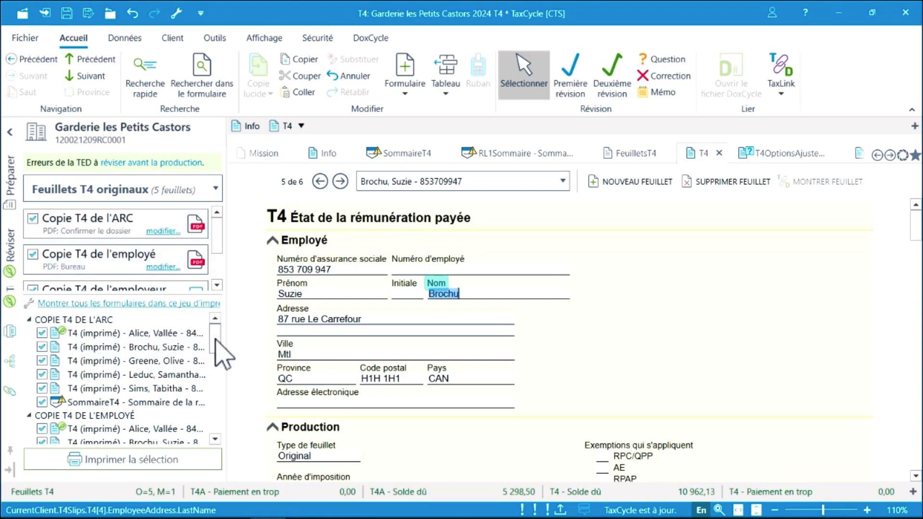
left_click_drag(215, 338, 211, 362)
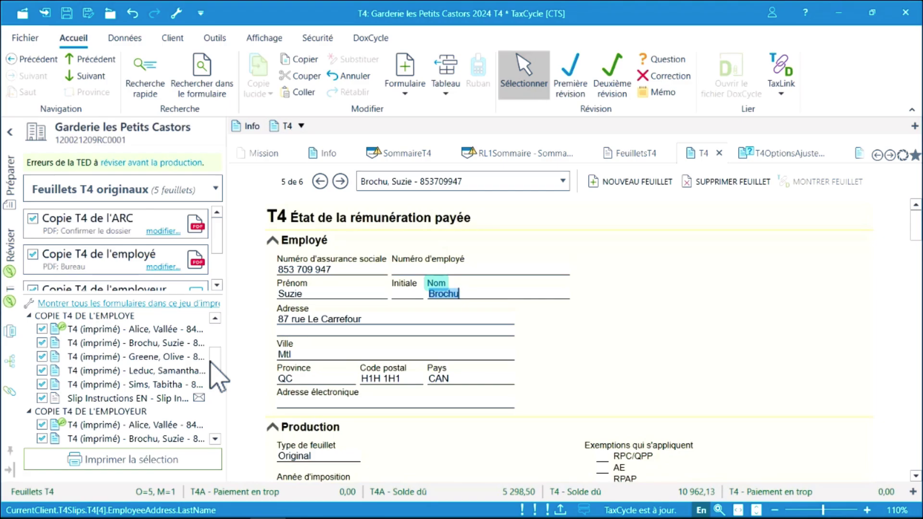
Select three printed employee copies, clear them from printing, then view the amended employee's slip.
double_click(116, 347)
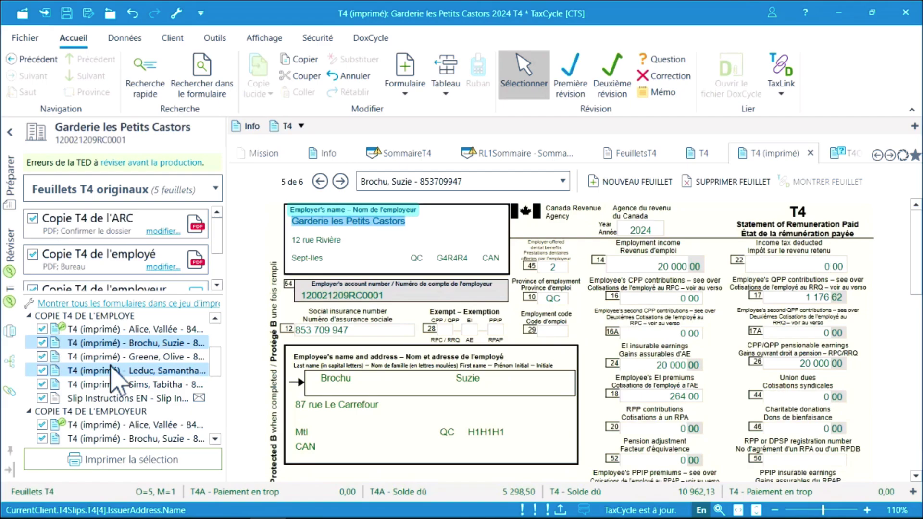
left_click(111, 369, "shift")
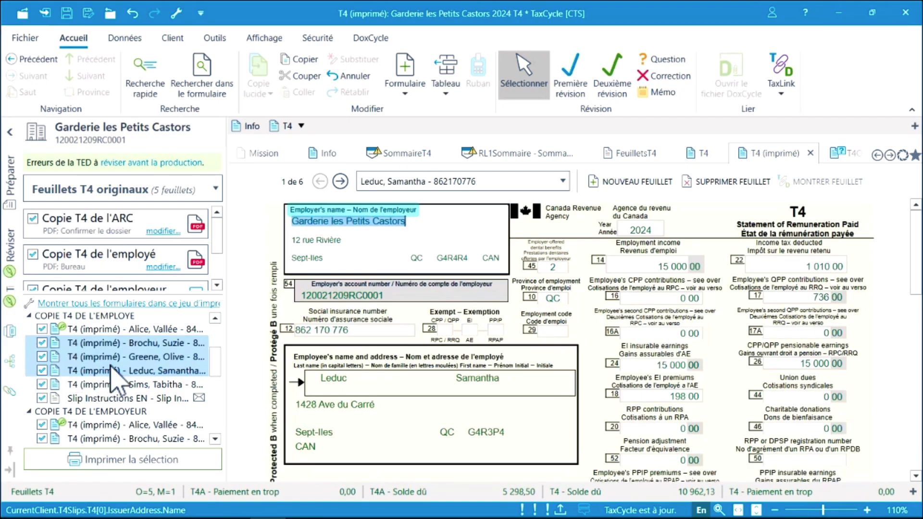
right_click(112, 366)
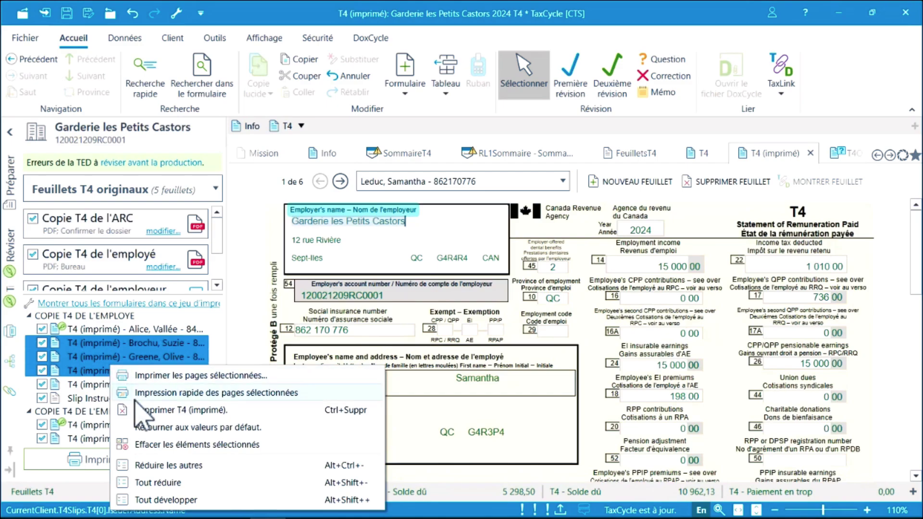
left_click(153, 447)
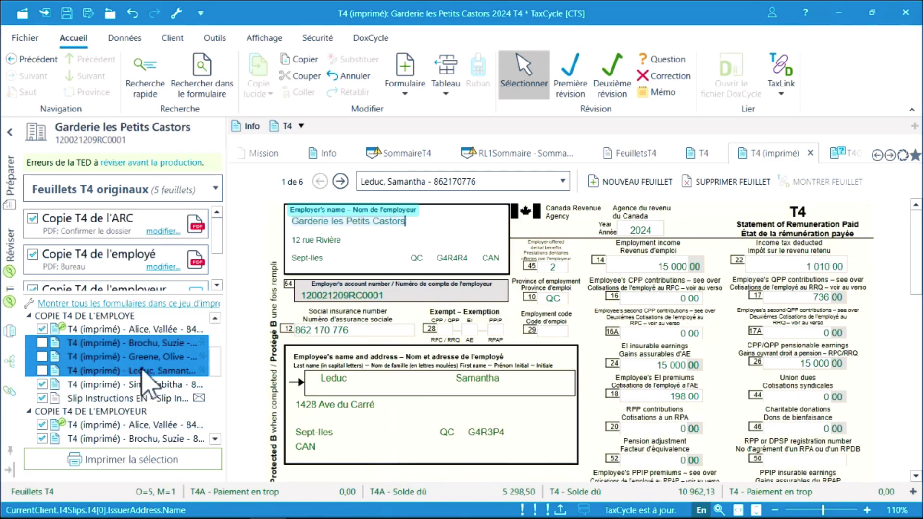
left_click(138, 329)
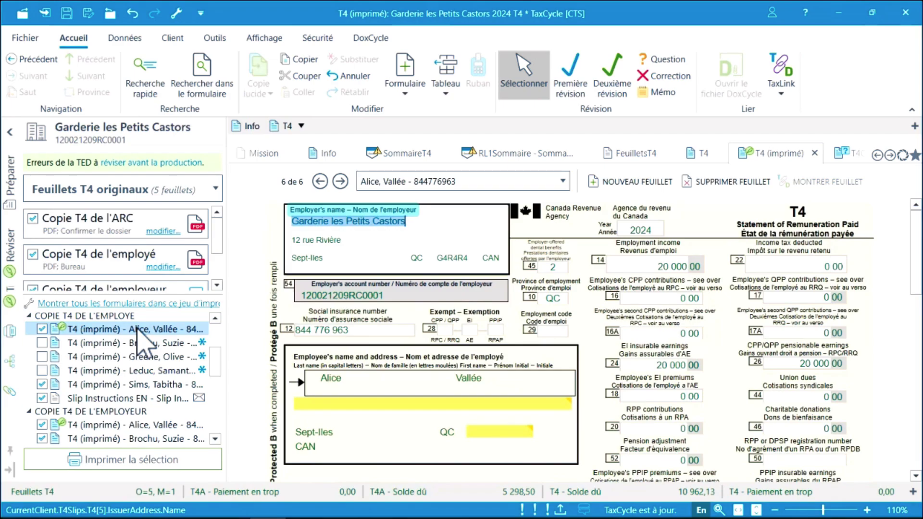
Set the Copie T4 de l'employé output to Imprimante Windows par défaut and close the settings.
left_click(161, 267)
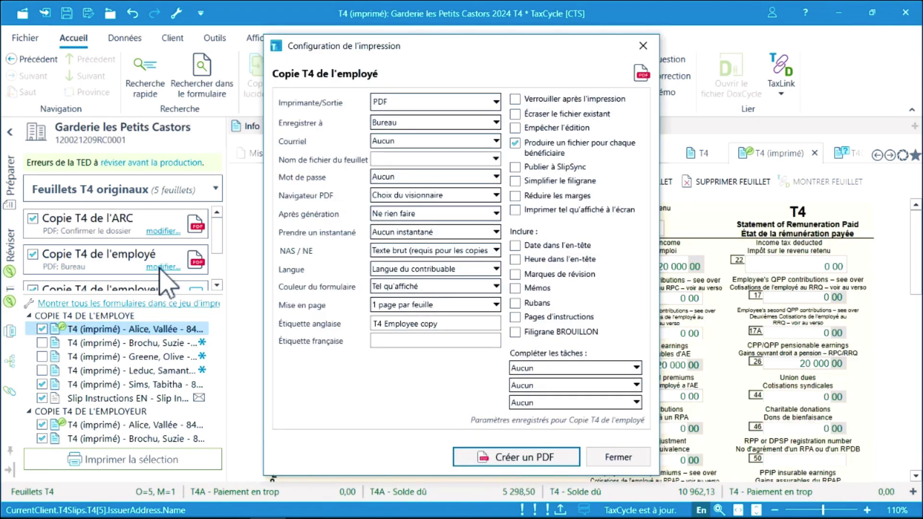
left_click(494, 102)
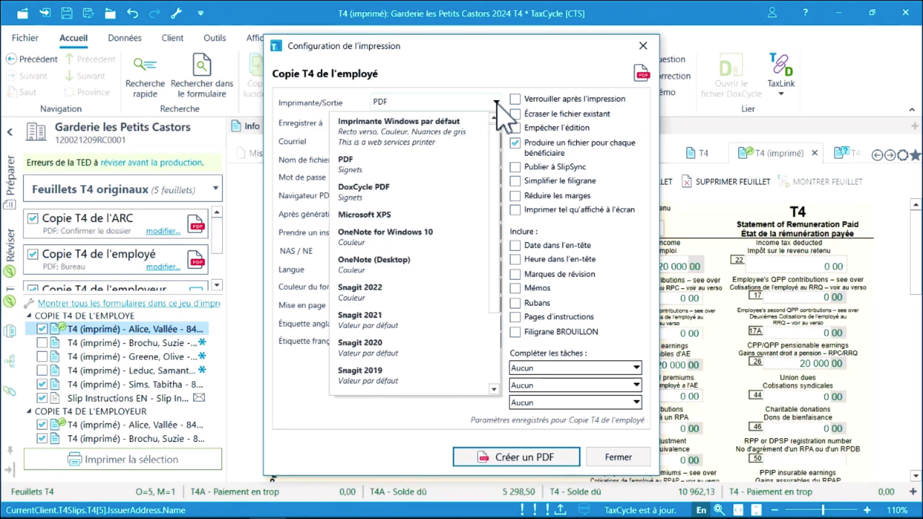
left_click(425, 125)
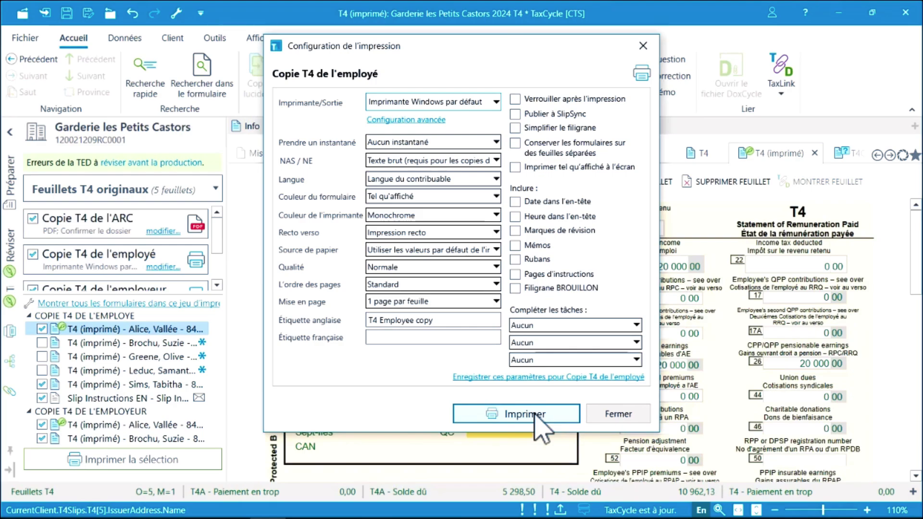
left_click(607, 418)
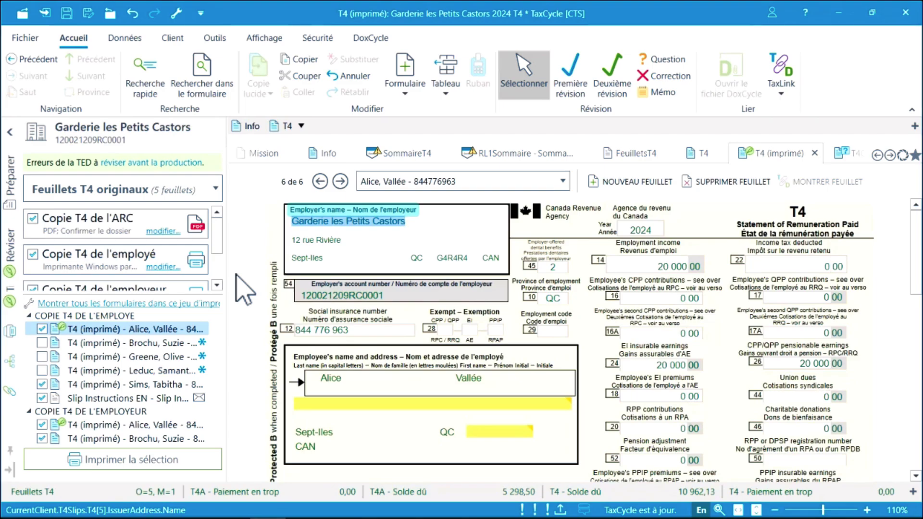
Fix the T4 Internet error by entering the missing employee last name in the slip's Nom field.
key("F9")
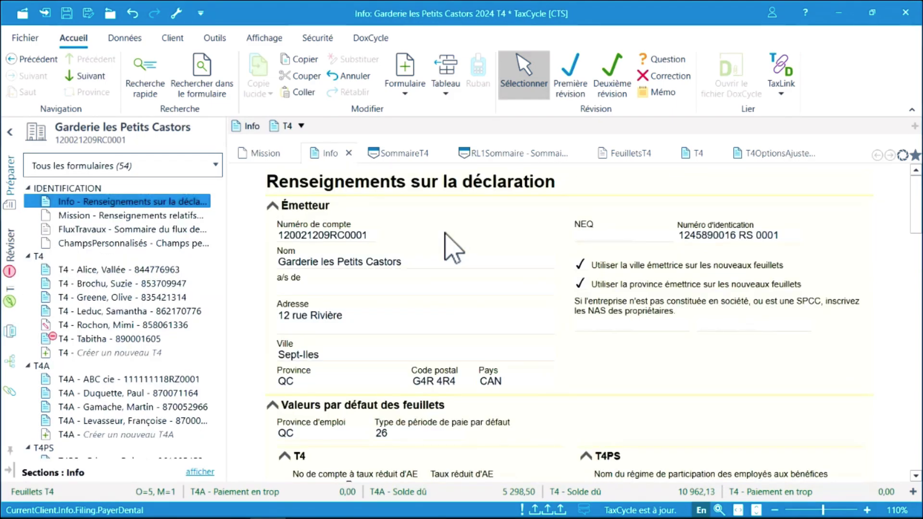
left_click(7, 305)
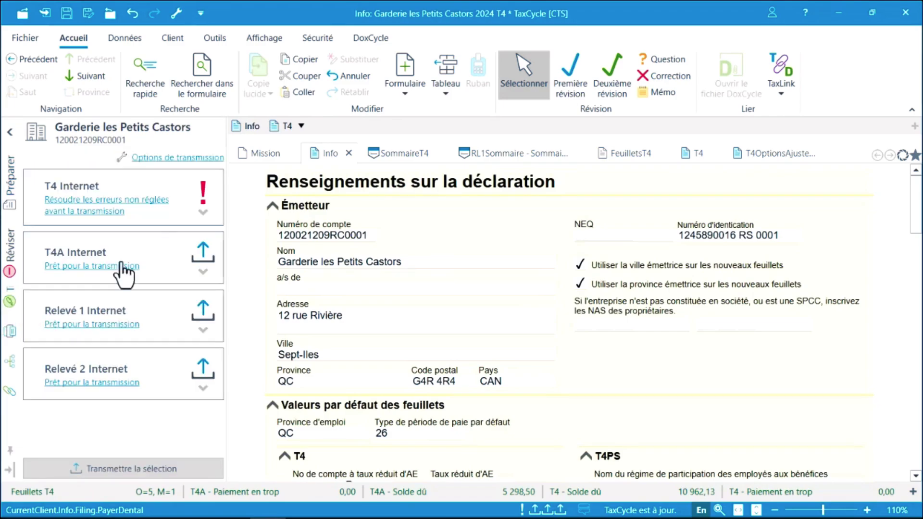
left_click(193, 214)
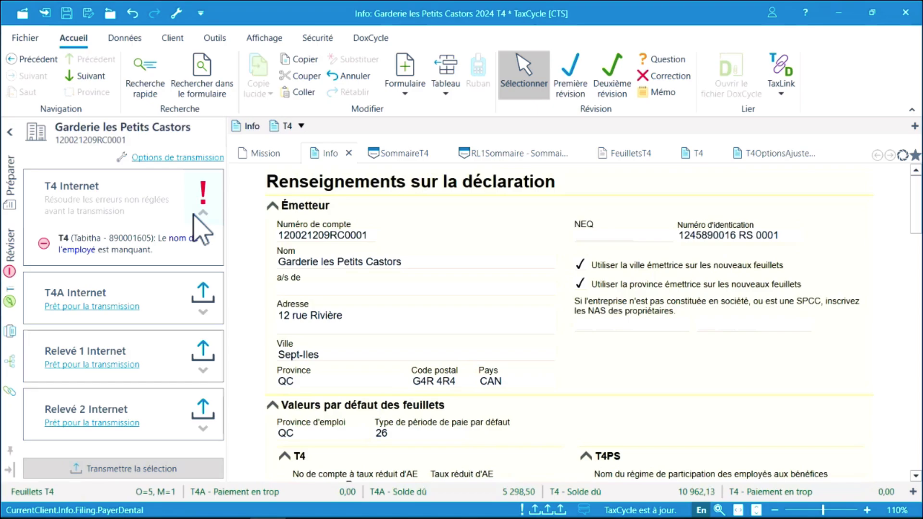
left_click(178, 243)
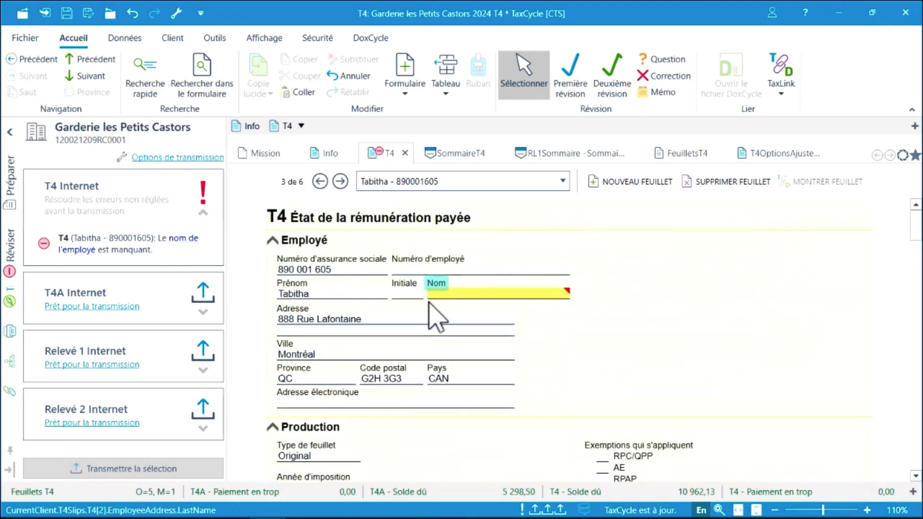
type("Sims")
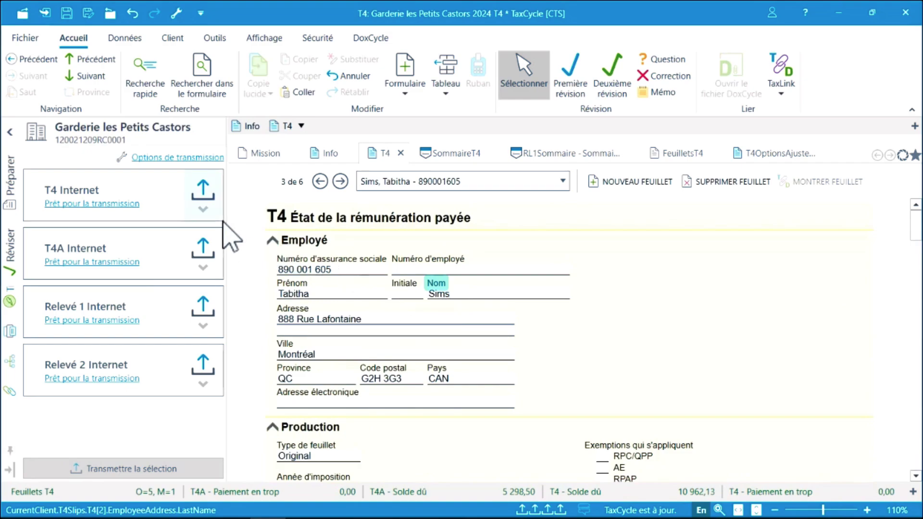
left_click(200, 212)
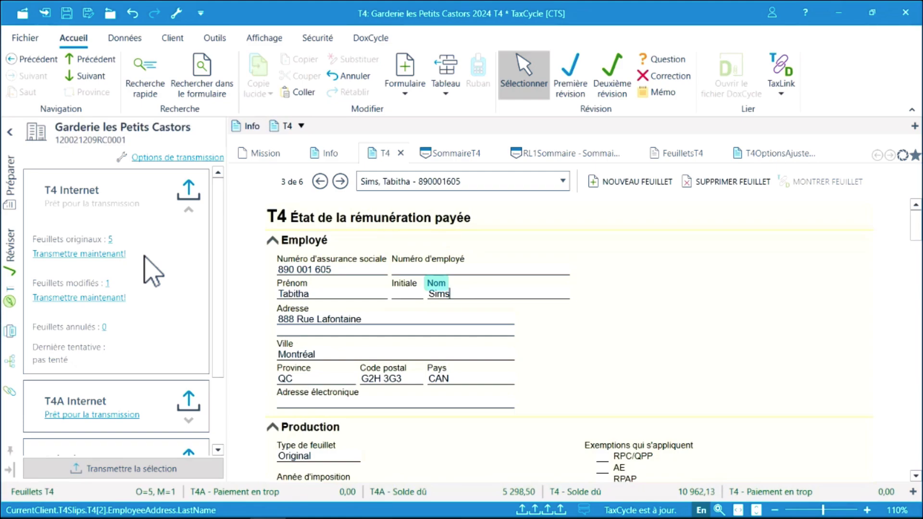
Start transmitting the original T4 slips and accept the internet filing terms.
left_click(110, 259)
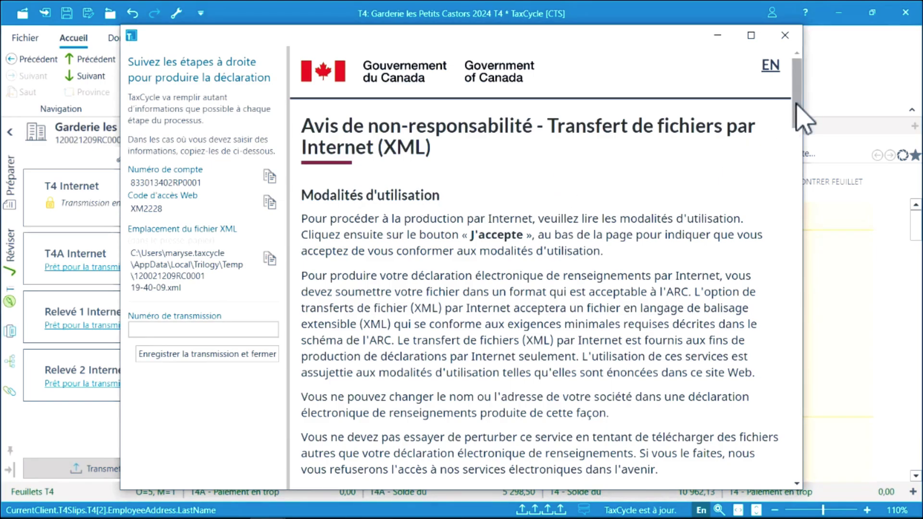
left_click_drag(797, 118, 797, 410)
left_click(346, 134)
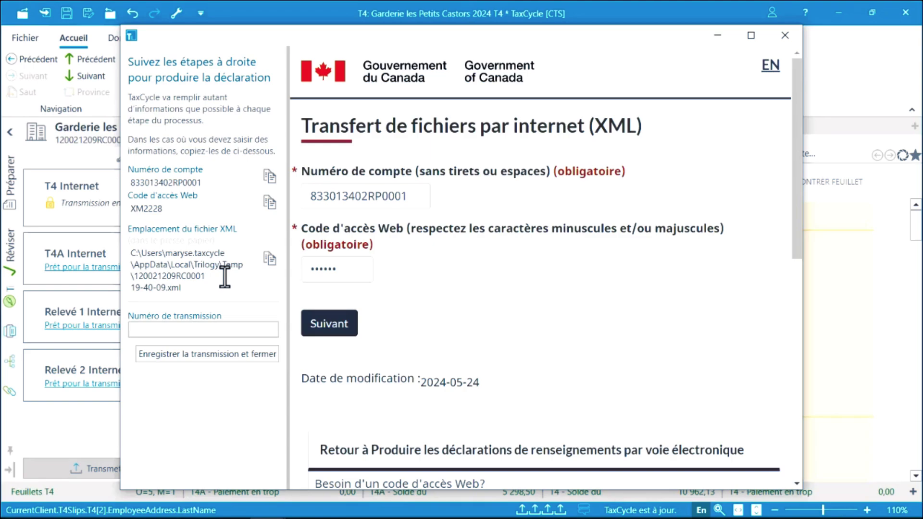
Enter the seven-digit transmission number and save it with 'Enregistrer la transmission et fermer'.
left_click(259, 331)
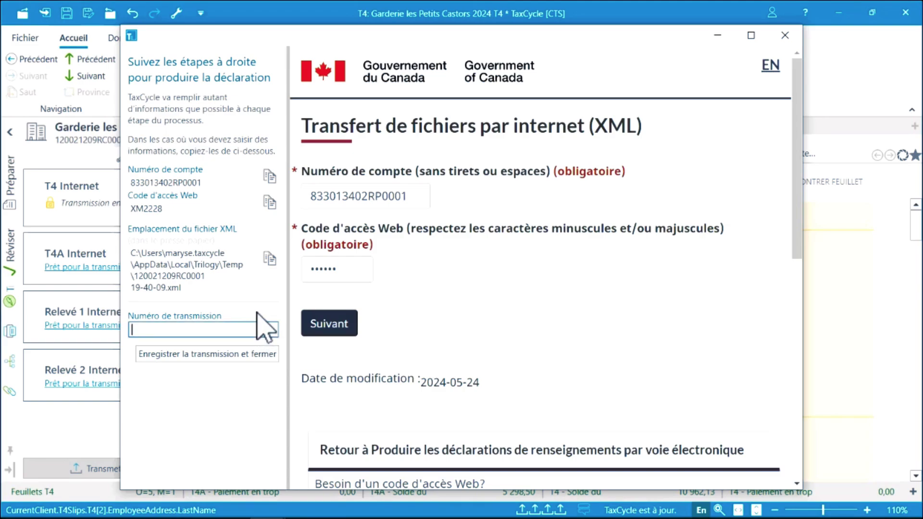
type("111111")
left_click(242, 356)
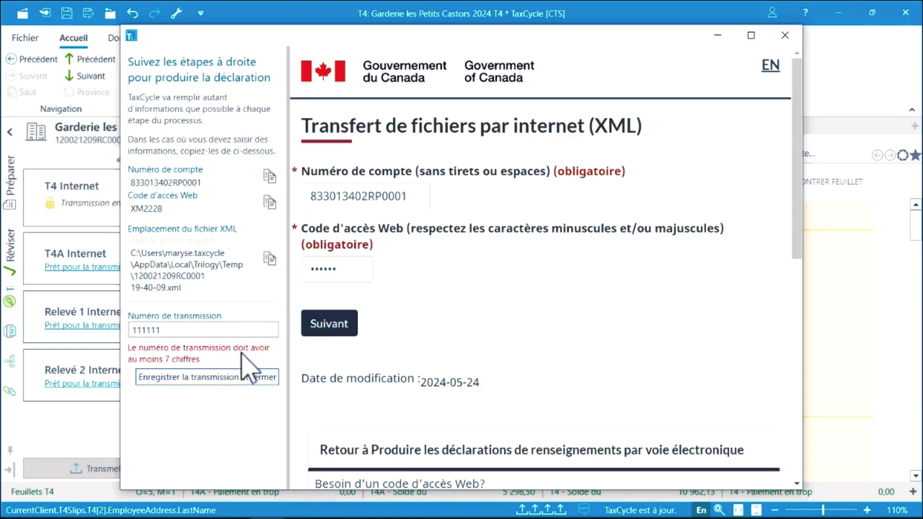
left_click(244, 329)
type("1")
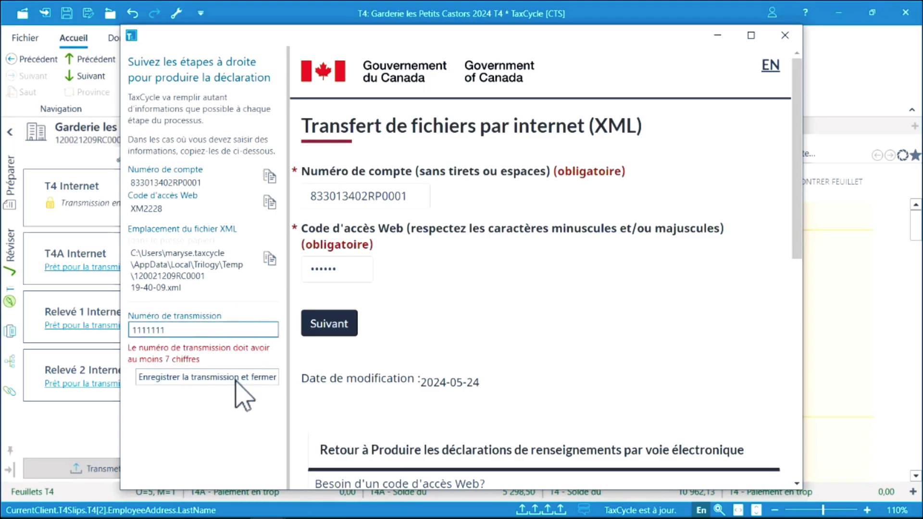
left_click(241, 379)
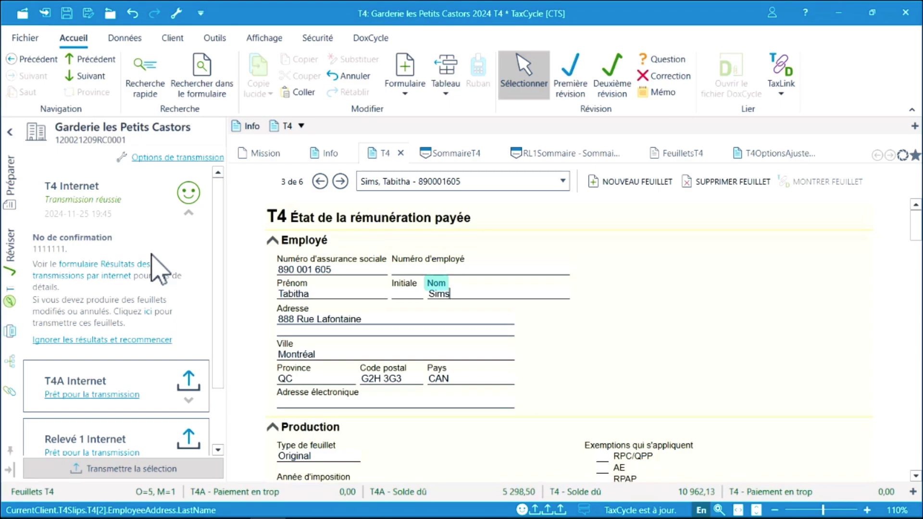
Open the 'Résultats des transmissions par internet' worksheet and review the file's Historique under Fichier > Info.
left_click(144, 267)
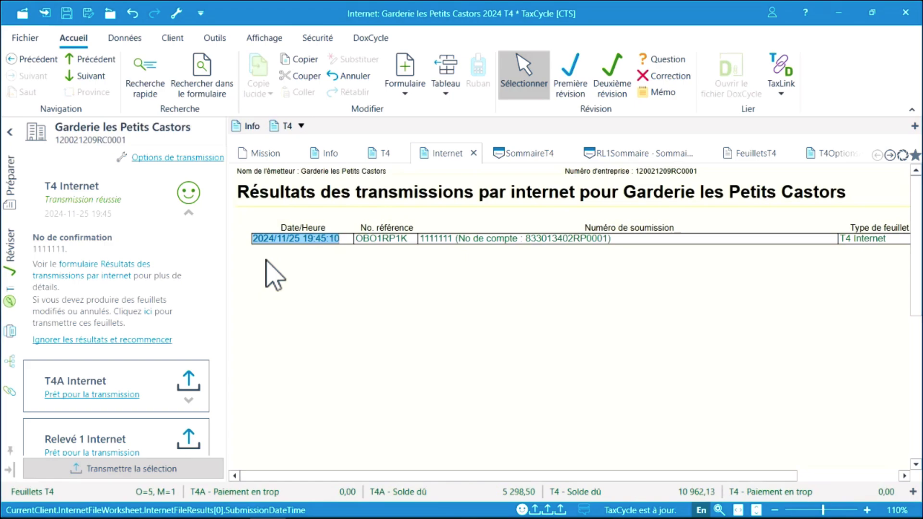
left_click(28, 39)
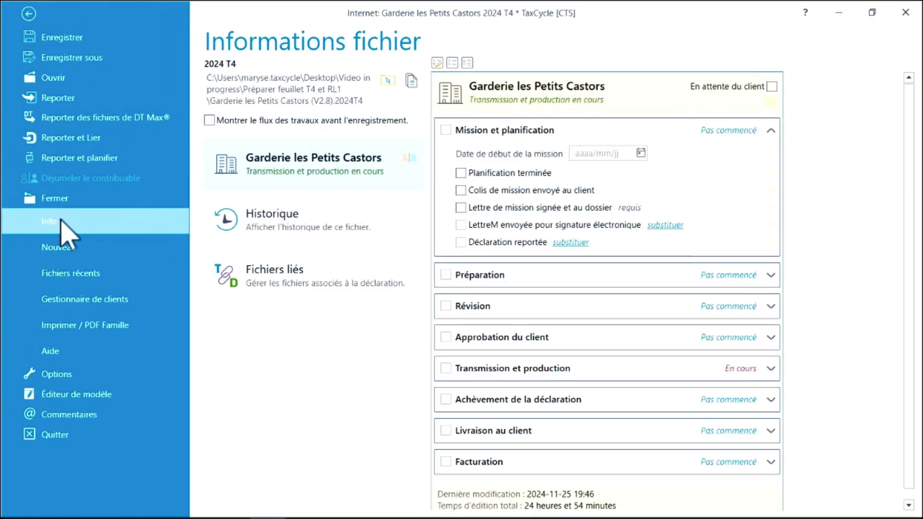
left_click(273, 228)
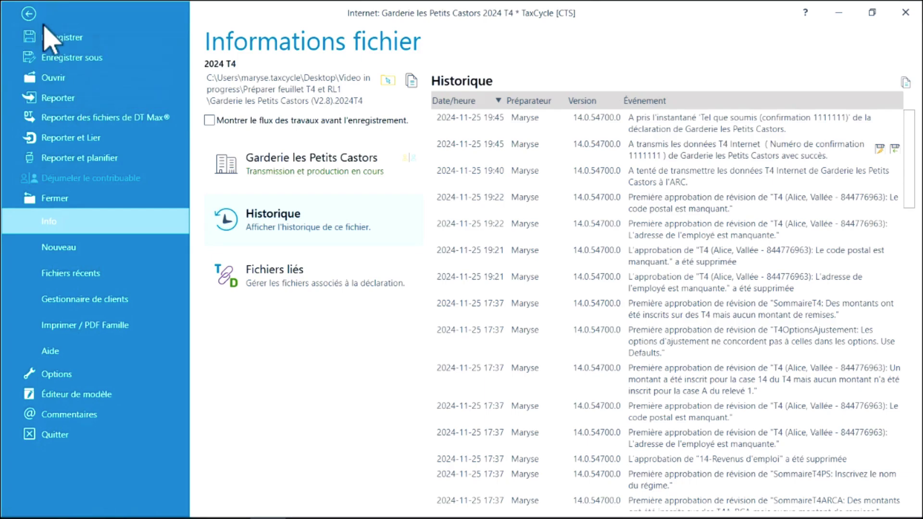
left_click(29, 13)
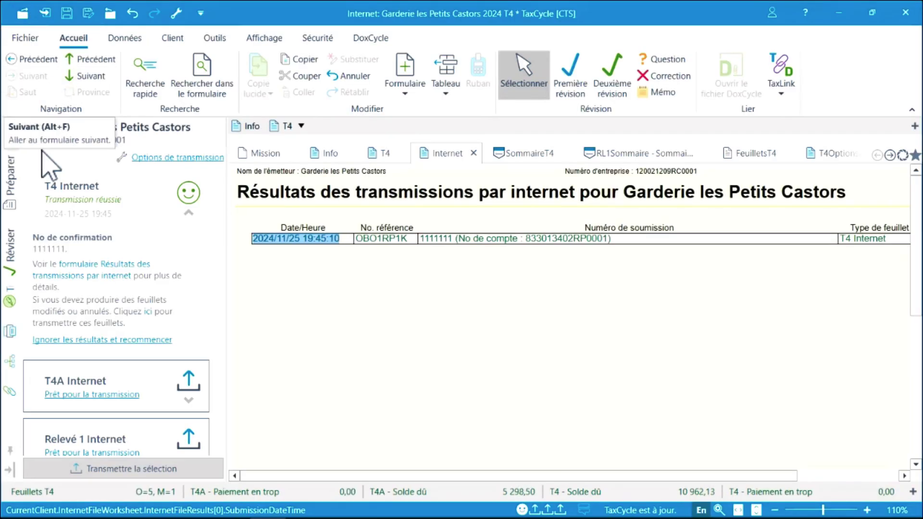
Review the amended T4 slip, its Note explicative (T4), and box 88 on the SommaireT4 showing 6 slips.
left_click(8, 182)
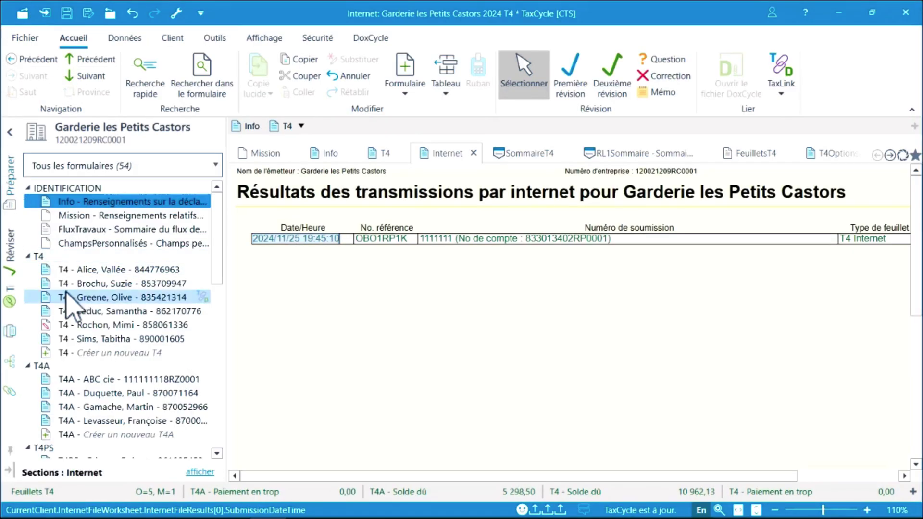
left_click(85, 326)
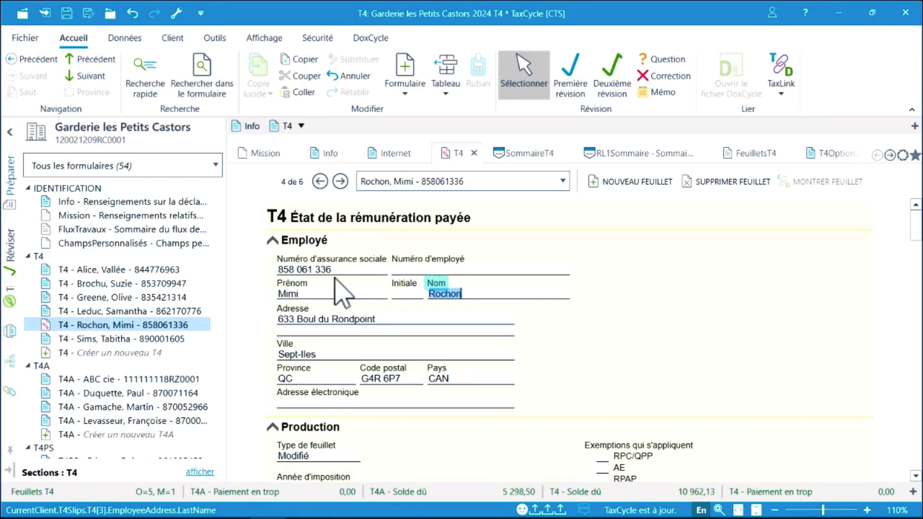
left_click(329, 155)
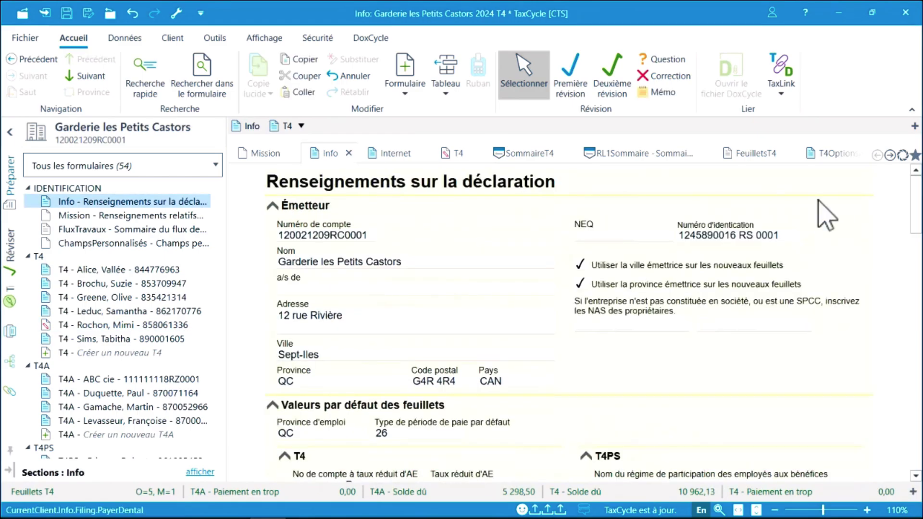
scroll(920, 221, "down", 2)
left_click_drag(920, 221, 920, 349)
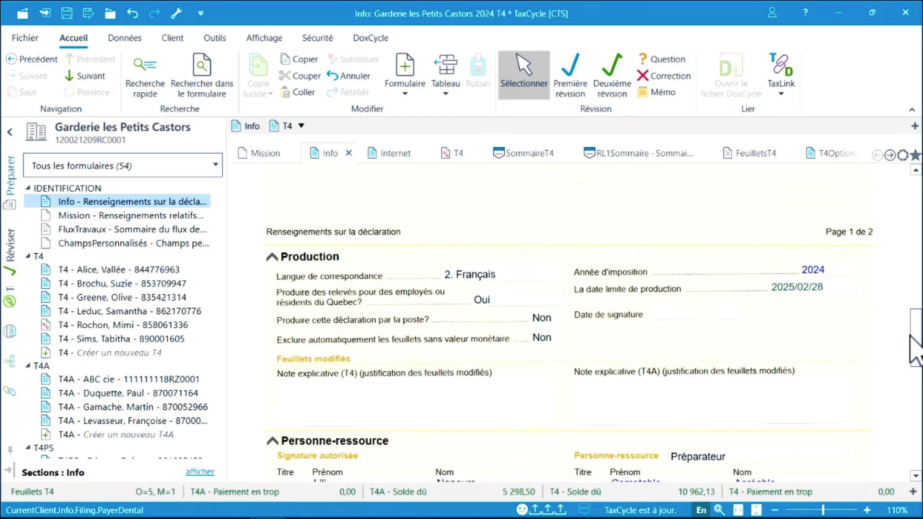
left_click(330, 413)
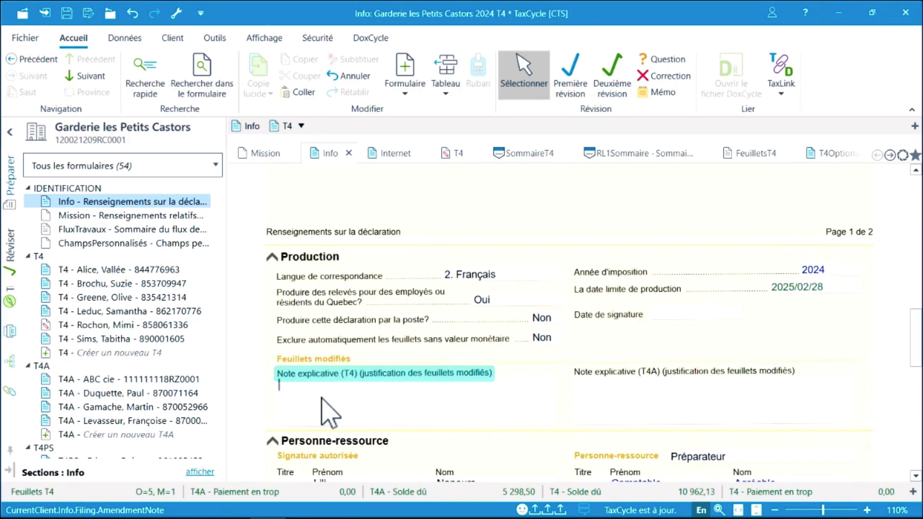
left_click(529, 156)
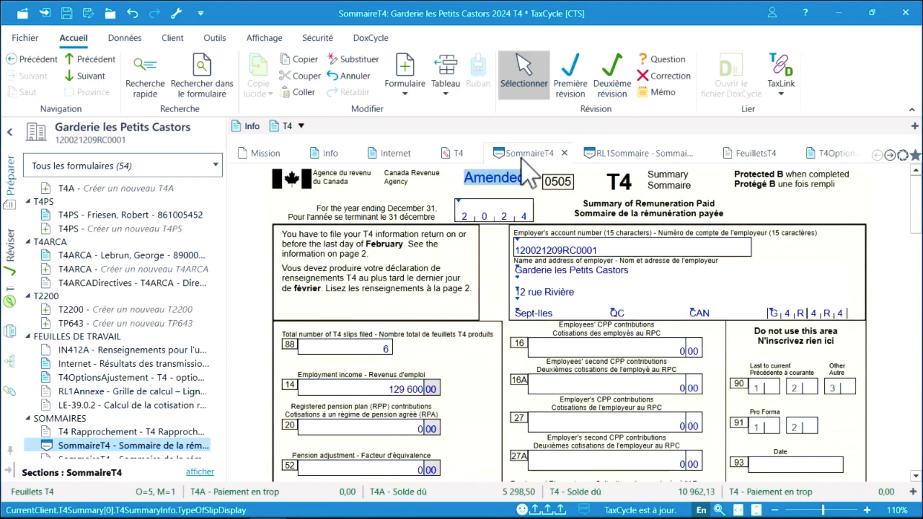
left_click(376, 350)
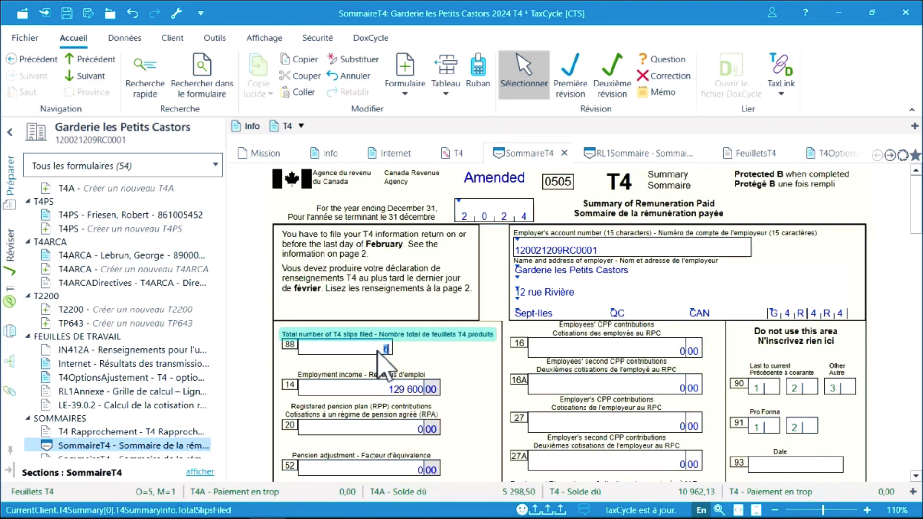
Discard the CRA results via 'Ignorer les résultats et recommencer' > Rejeter, leaving 1 amended slip pending.
left_click(10, 293)
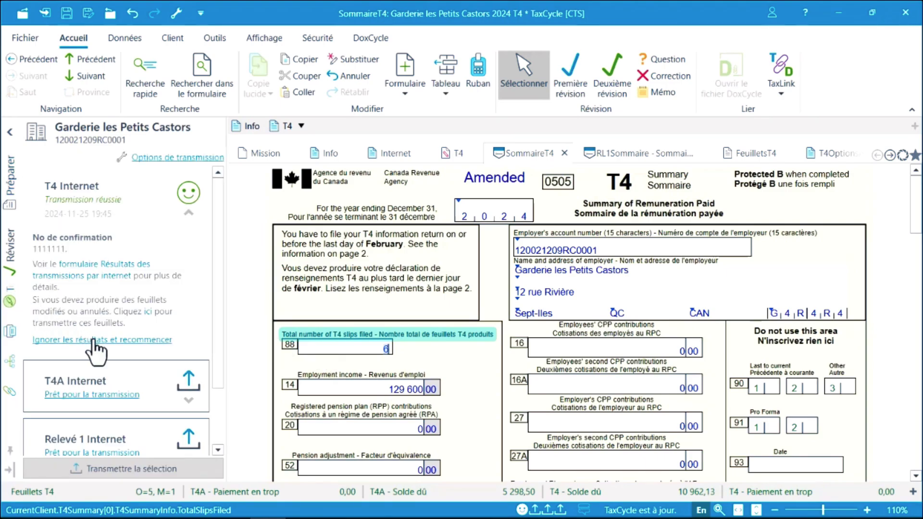
left_click(95, 341)
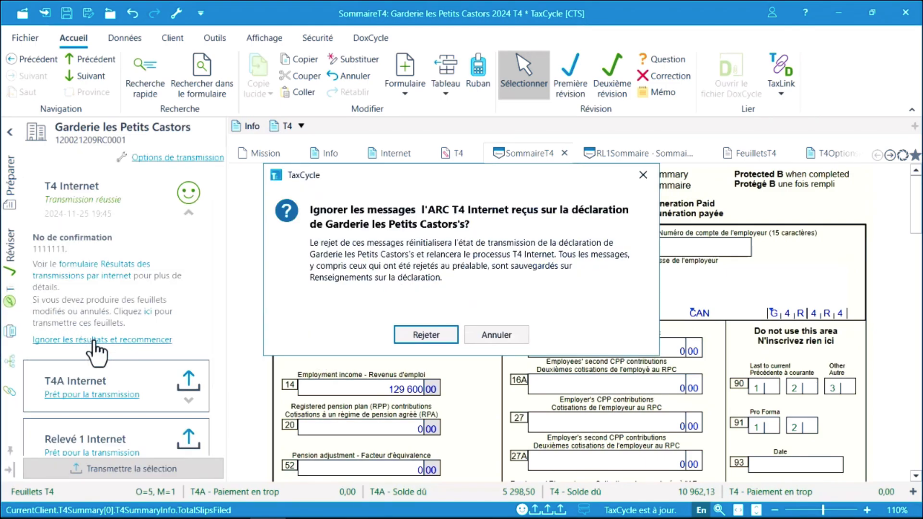
left_click(429, 336)
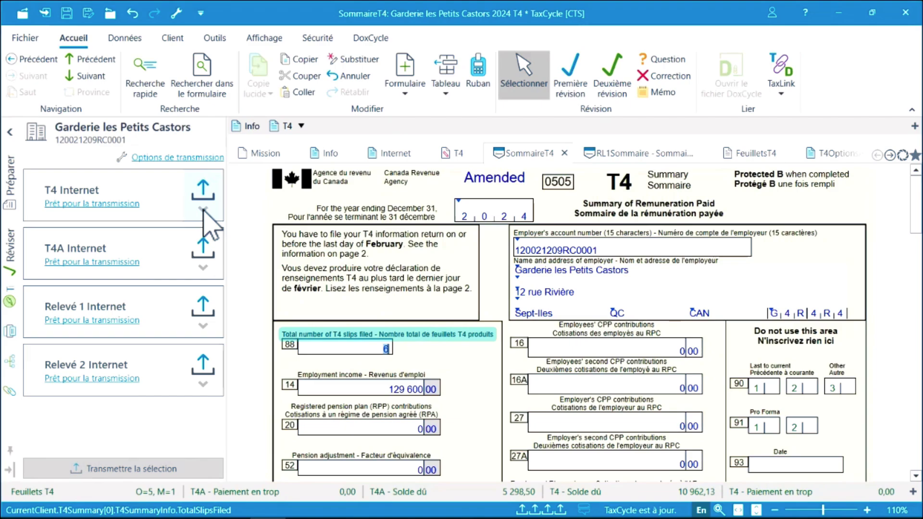
left_click(203, 210)
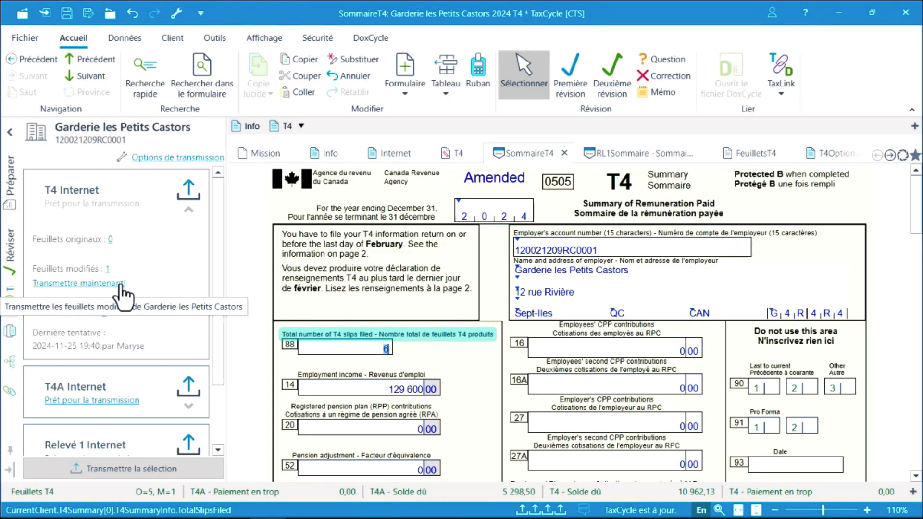
Open an original employee T4 slip from the Préparer tree and check its transmission history.
left_click(11, 190)
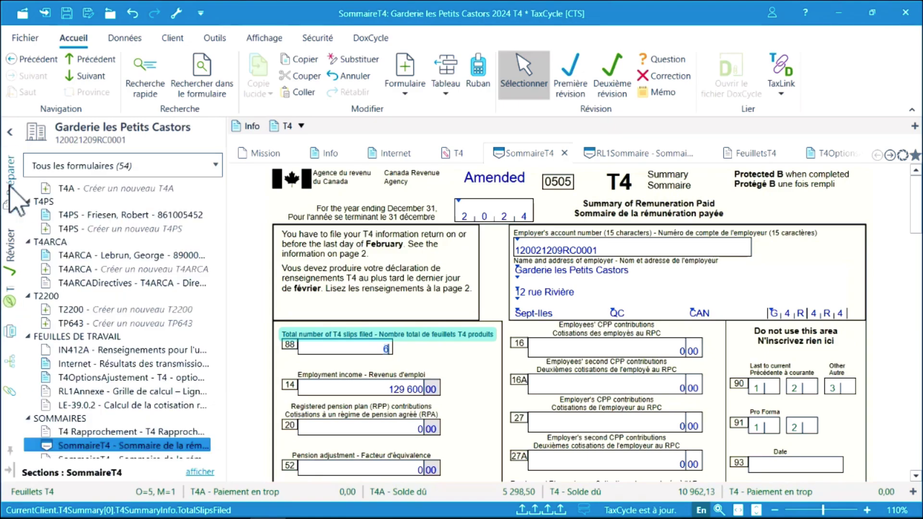
scroll(222, 229, "up", 3)
scroll(222, 226, "up", 2)
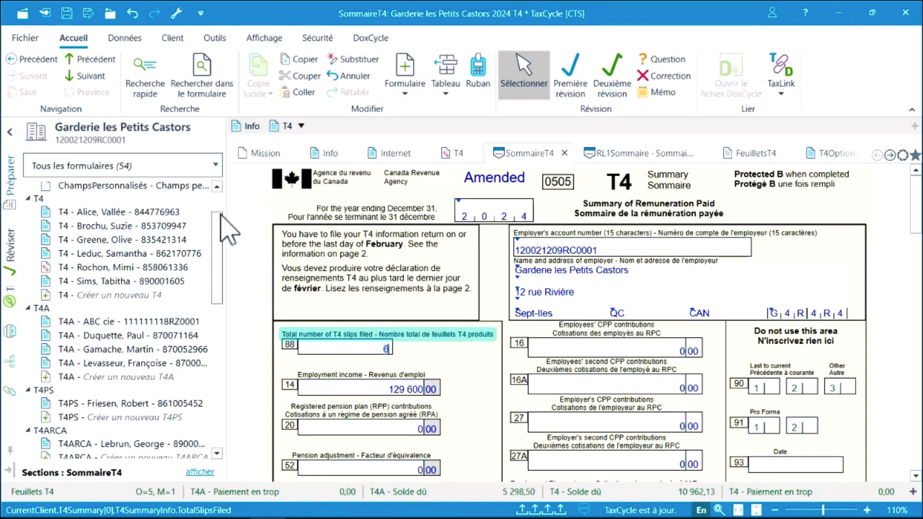
left_click(126, 212)
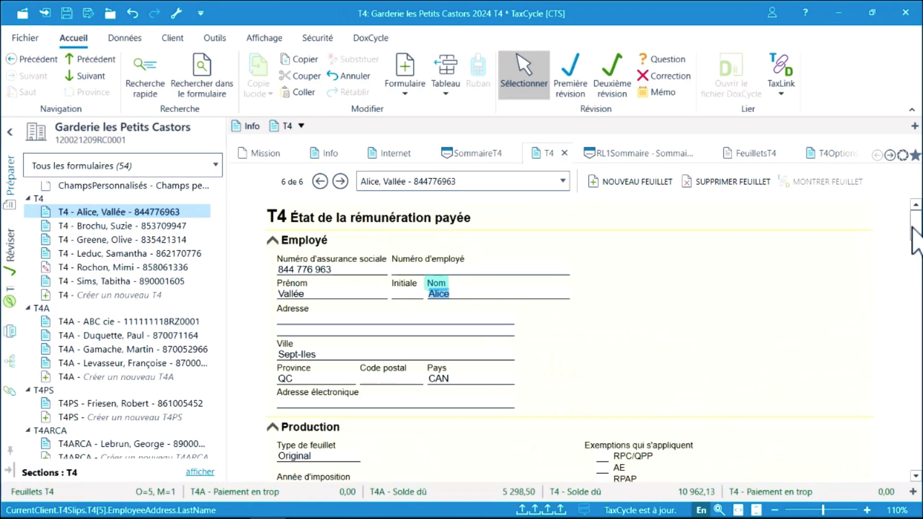
scroll(912, 232, "down", 3)
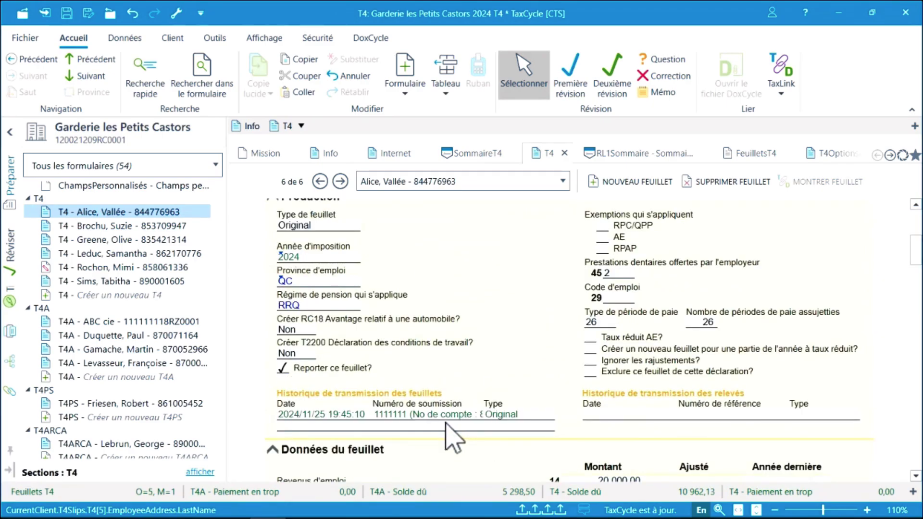
Search 'internet' in Recherche rapide and reopen the Internet transmission results form.
left_click(145, 72)
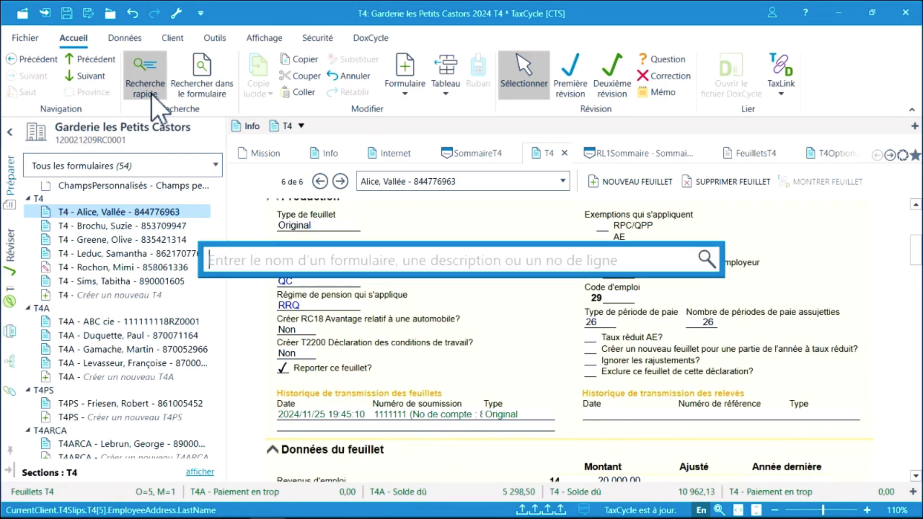
type("internet")
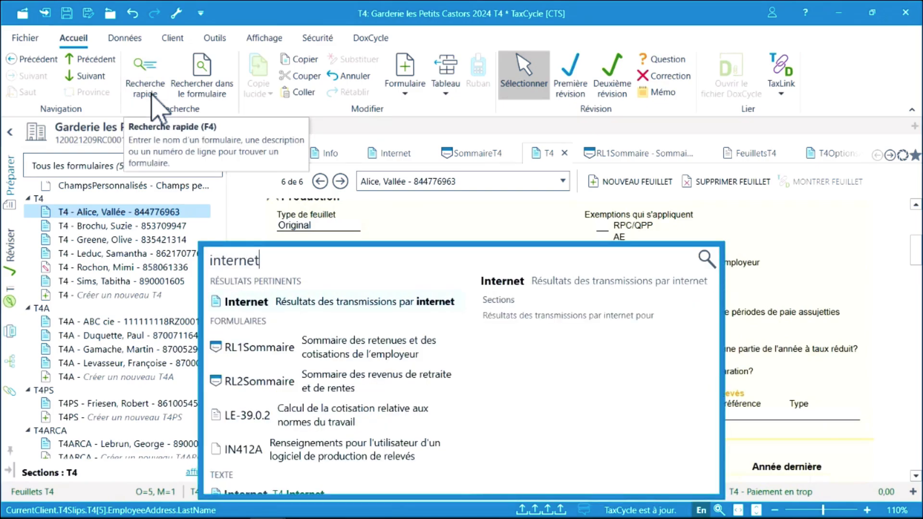
left_click(255, 308)
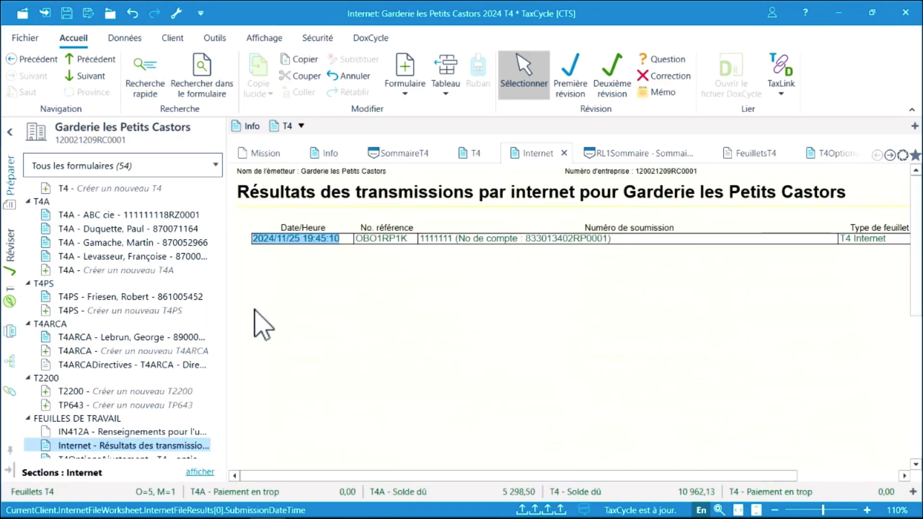